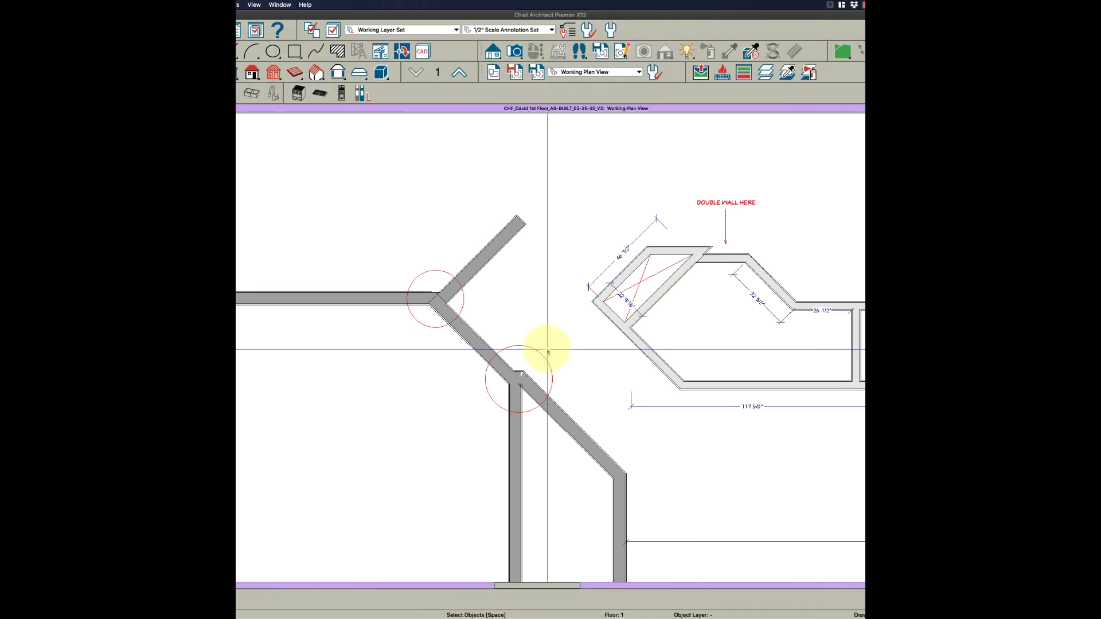
# Examine the wall connections inside the two circled areas of the floor plan, especially the lower junction where three walls meet.
pyautogui.scroll(3, 510, 385)
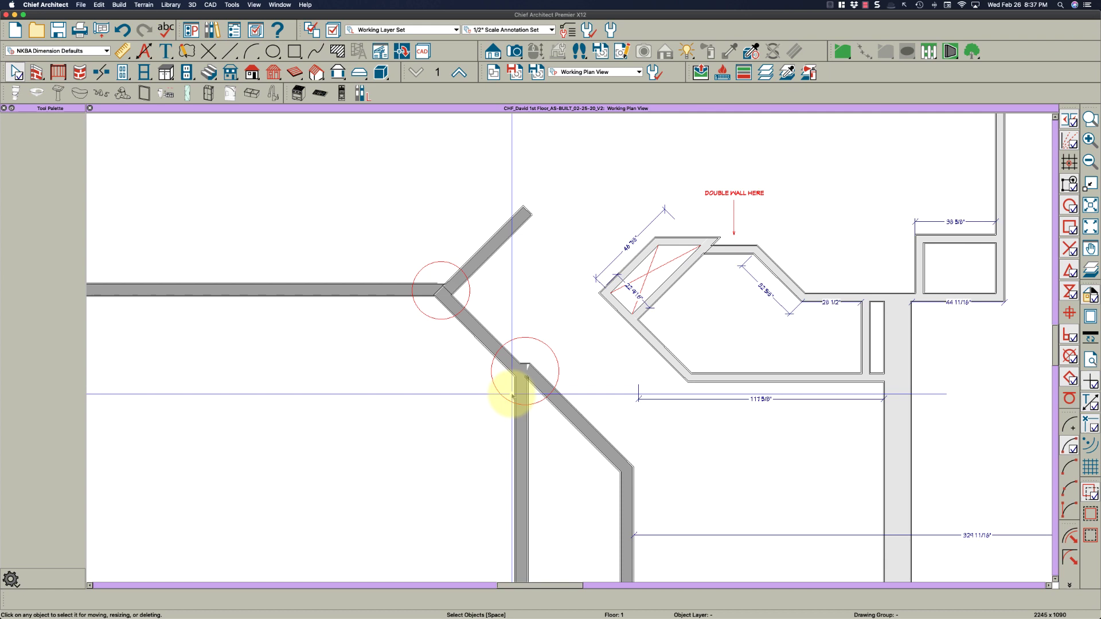
pyautogui.scroll(5, 495, 391)
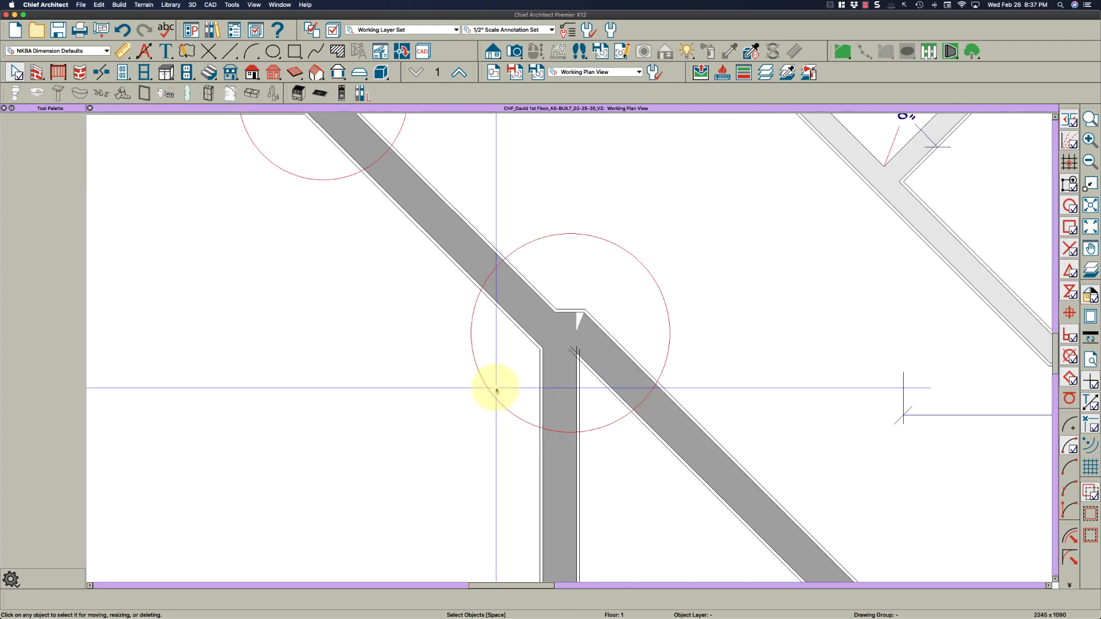
pyautogui.scroll(-3, 554, 390)
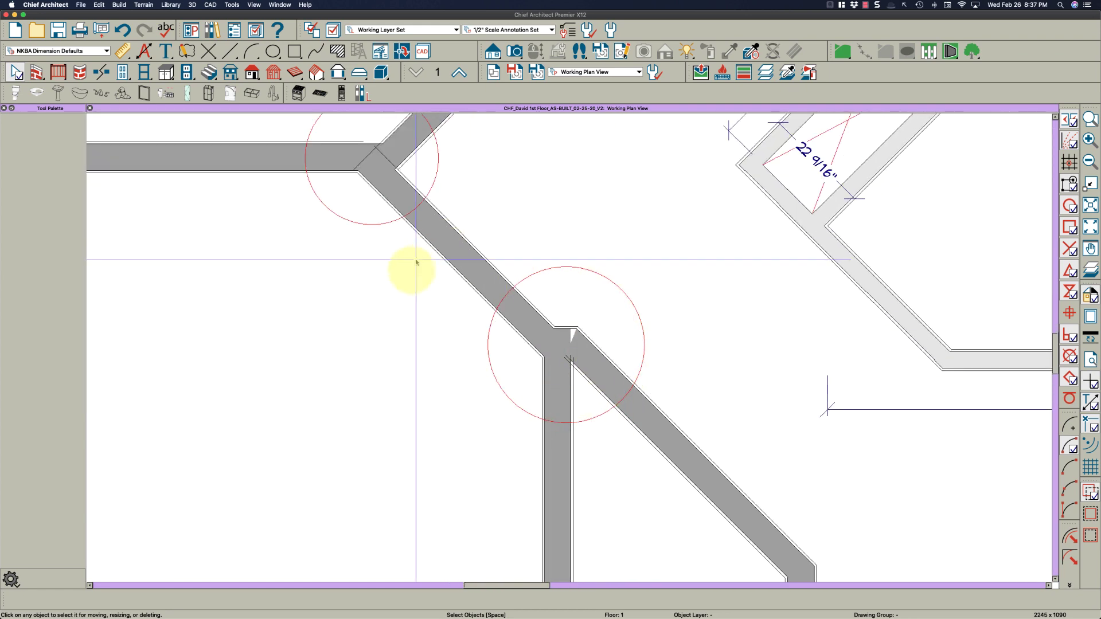
pyautogui.scroll(3, 527, 368)
pyautogui.scroll(-3, 590, 367)
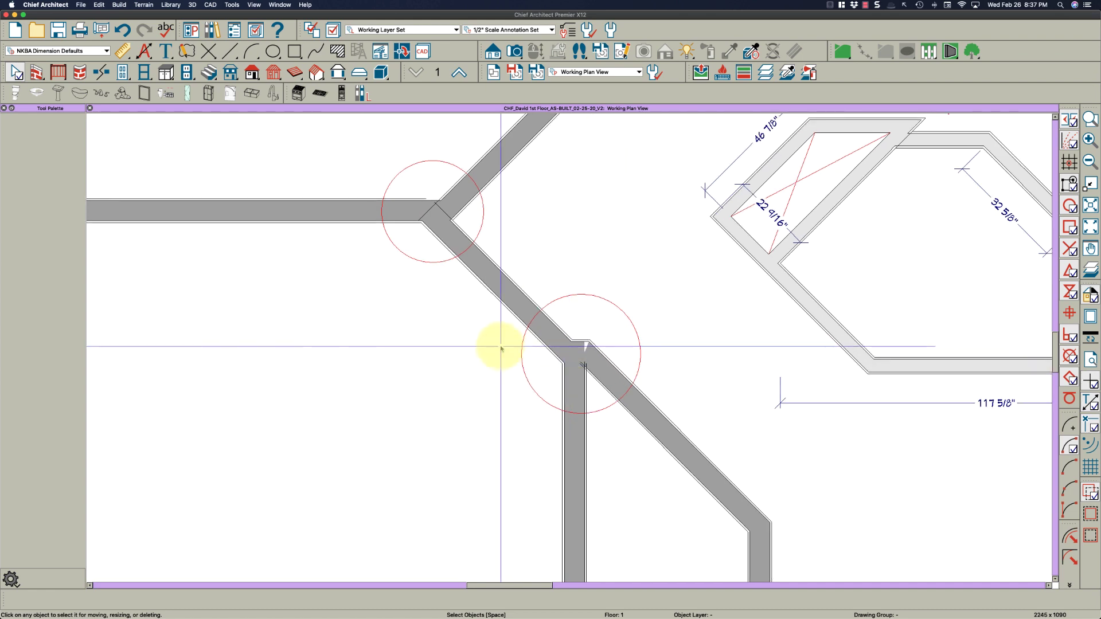
pyautogui.scroll(2, 585, 370)
pyautogui.scroll(3, 585, 370)
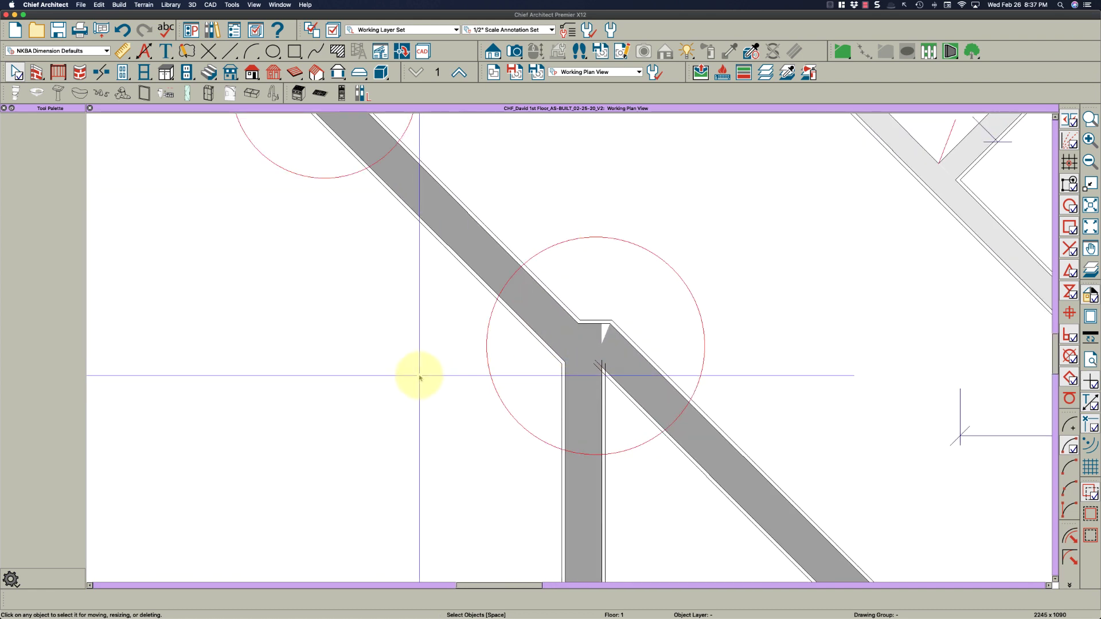
pyautogui.scroll(-3, 528, 352)
pyautogui.scroll(3, 573, 273)
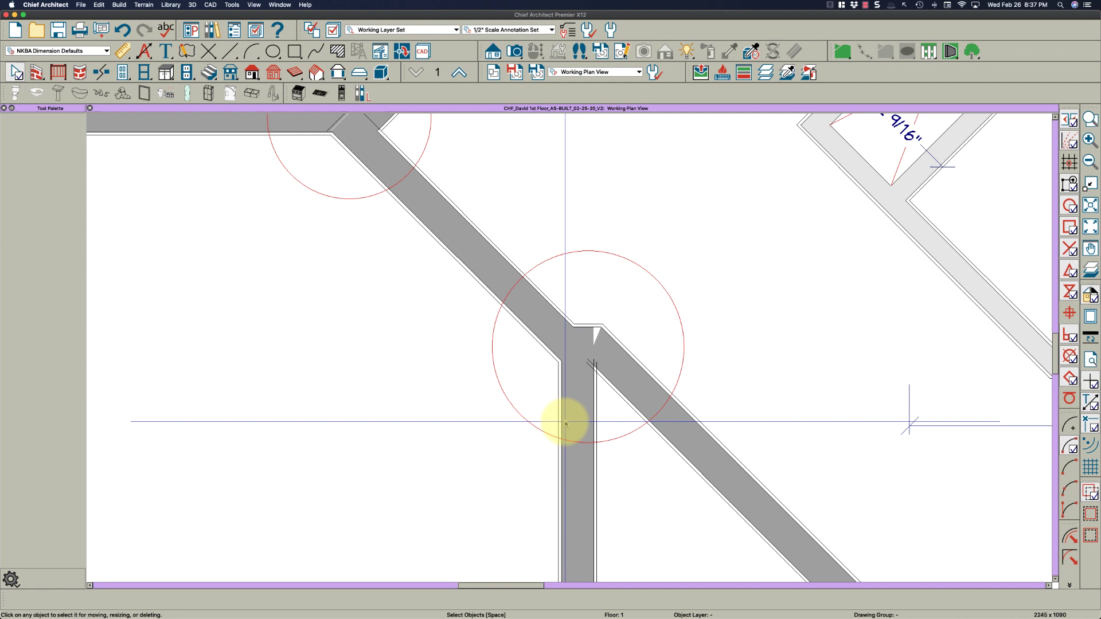
# In the Interior-6 wall type of the vertical wall, set the solid fill transparency of the Fir Stud 24" OC layer to 55%.
pyautogui.click(576, 469)
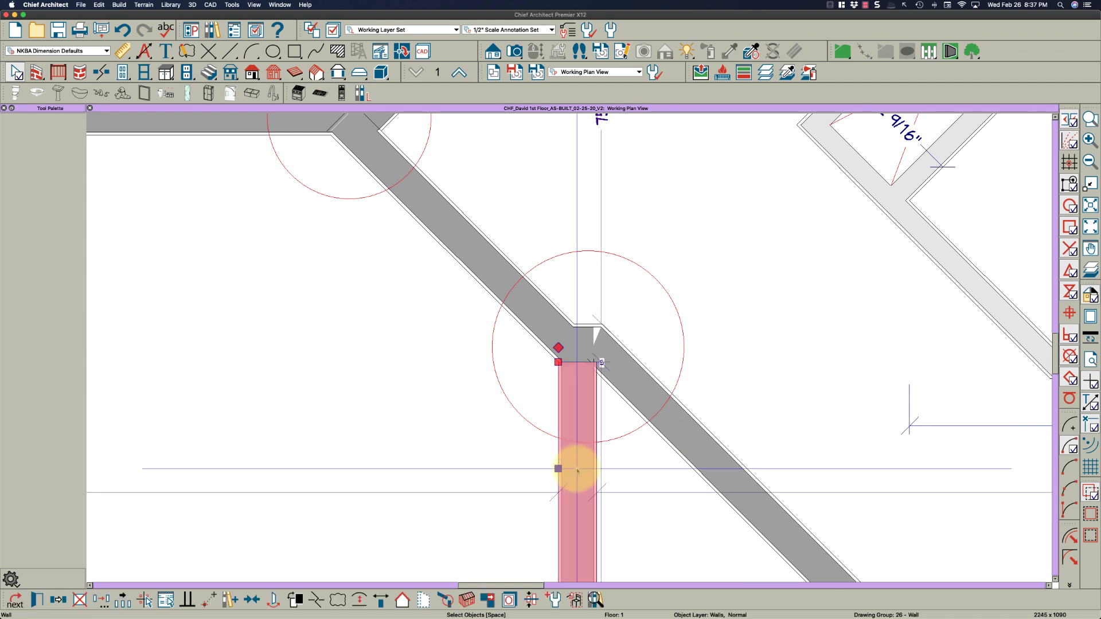
pyautogui.doubleClick(577, 470)
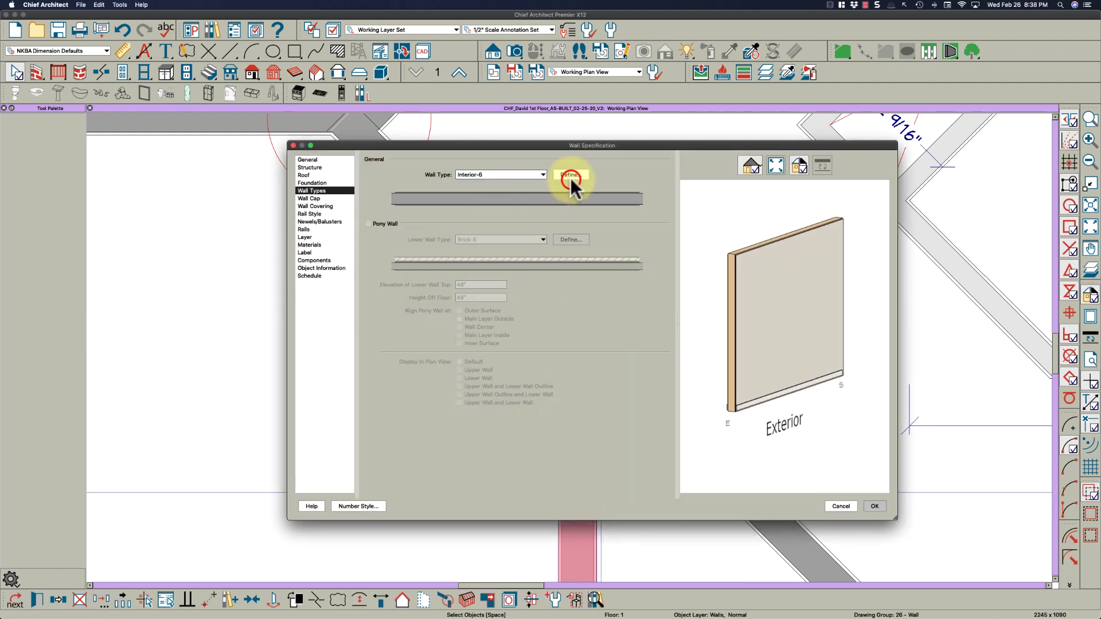
pyautogui.click(570, 177)
pyautogui.click(551, 255)
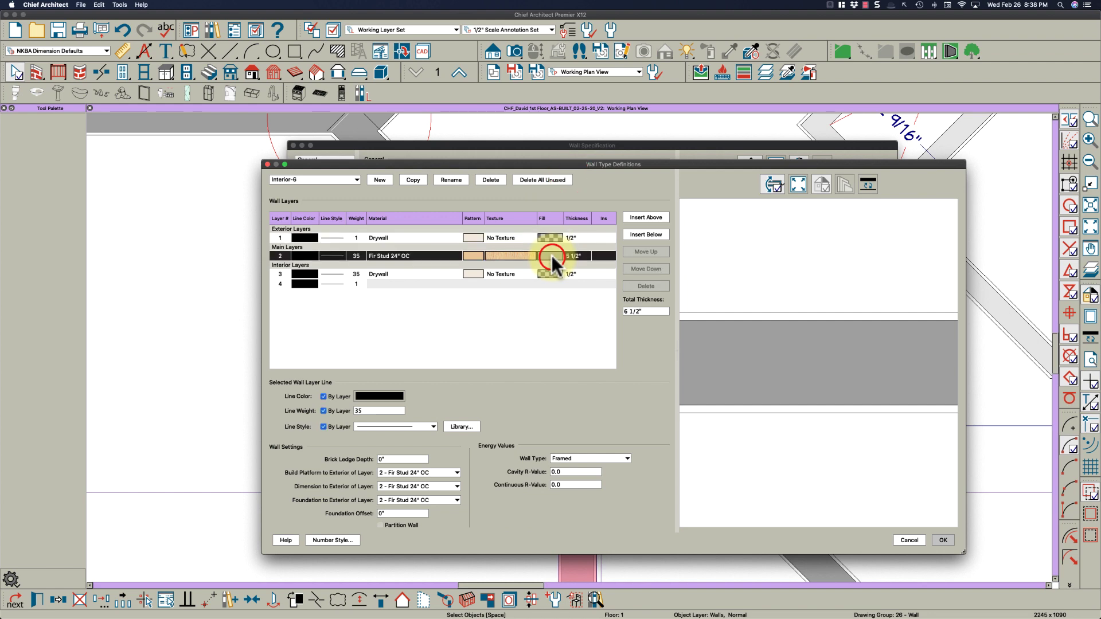
pyautogui.click(552, 256)
pyautogui.click(487, 302)
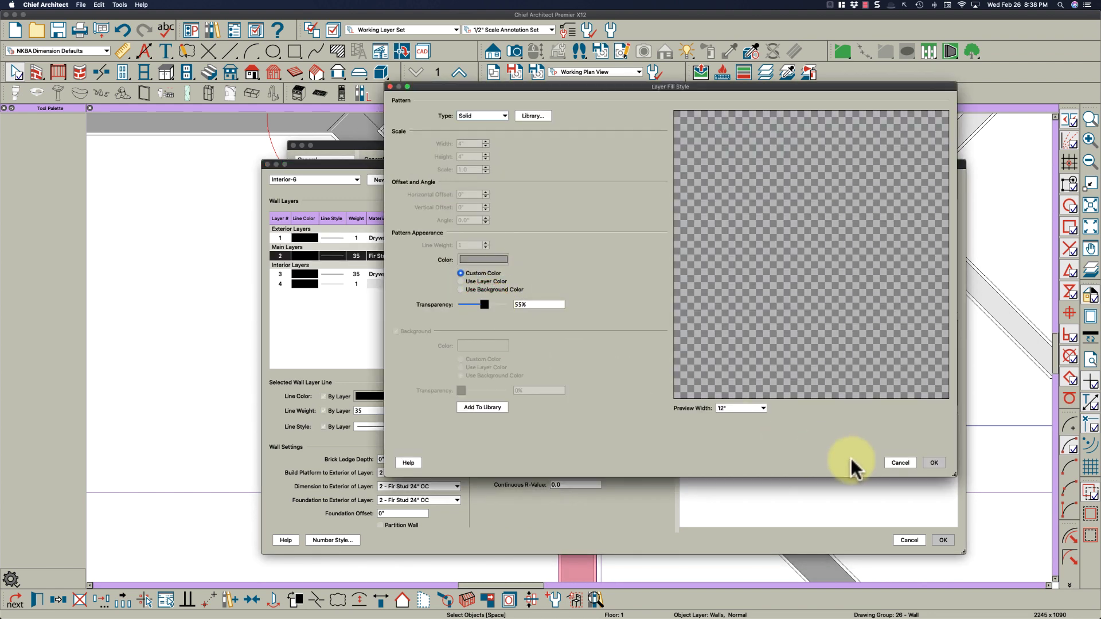
pyautogui.click(933, 462)
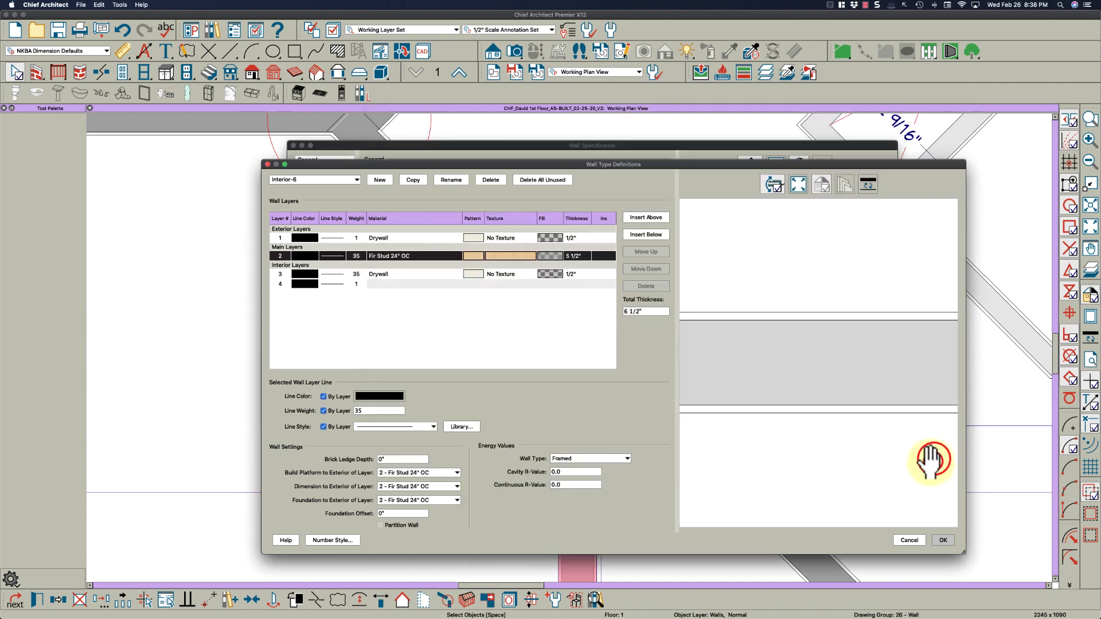
pyautogui.click(941, 538)
pyautogui.click(870, 505)
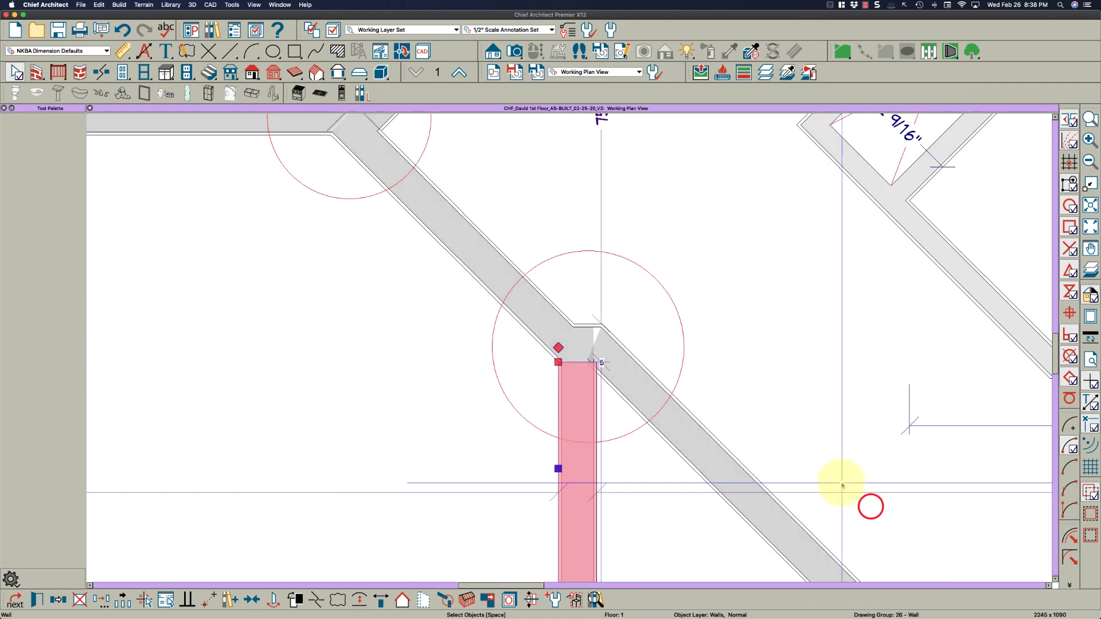
pyautogui.press('Escape')
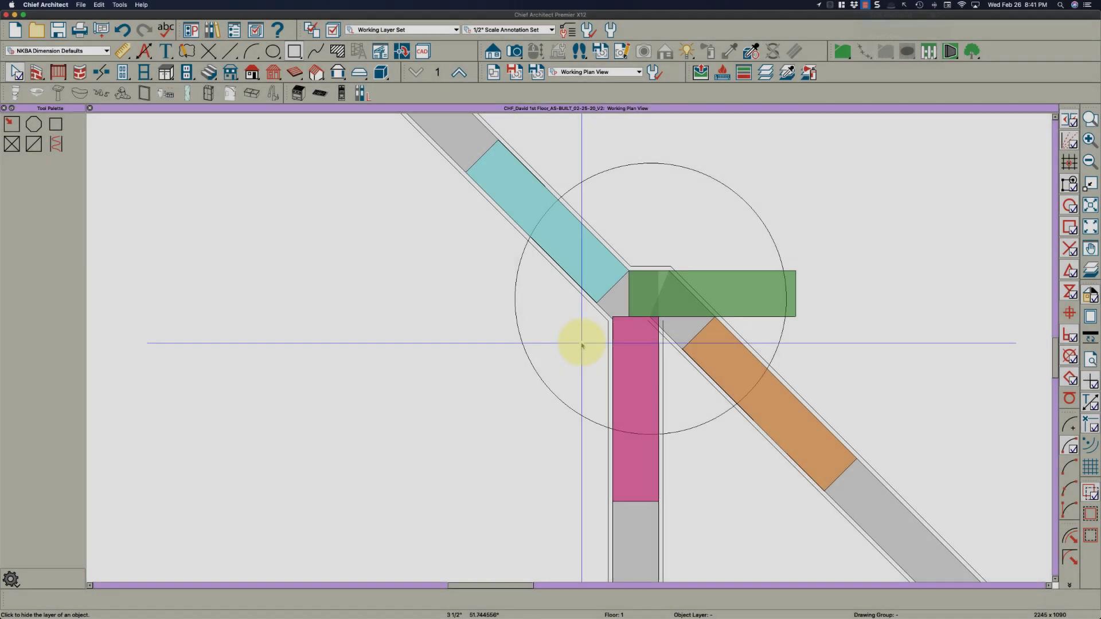
# Examine how the four coloured boxes overlap the wall layers at the circled junction, including the diagonal wall running under the orange box.
pyautogui.scroll(2, 654, 316)
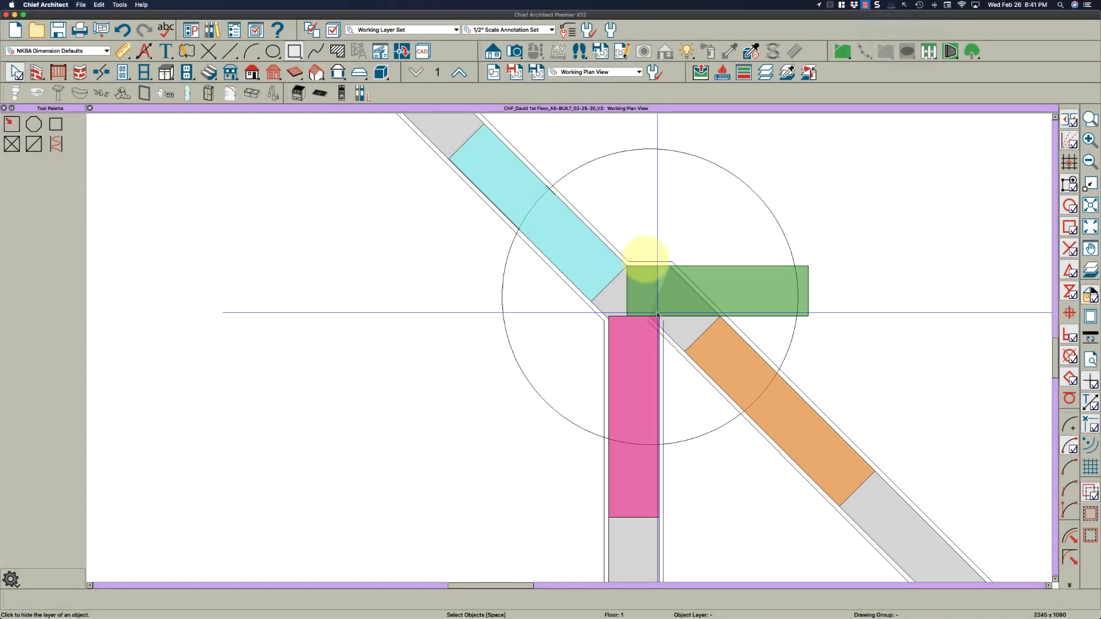
pyautogui.scroll(-3, 587, 410)
pyautogui.scroll(2, 665, 322)
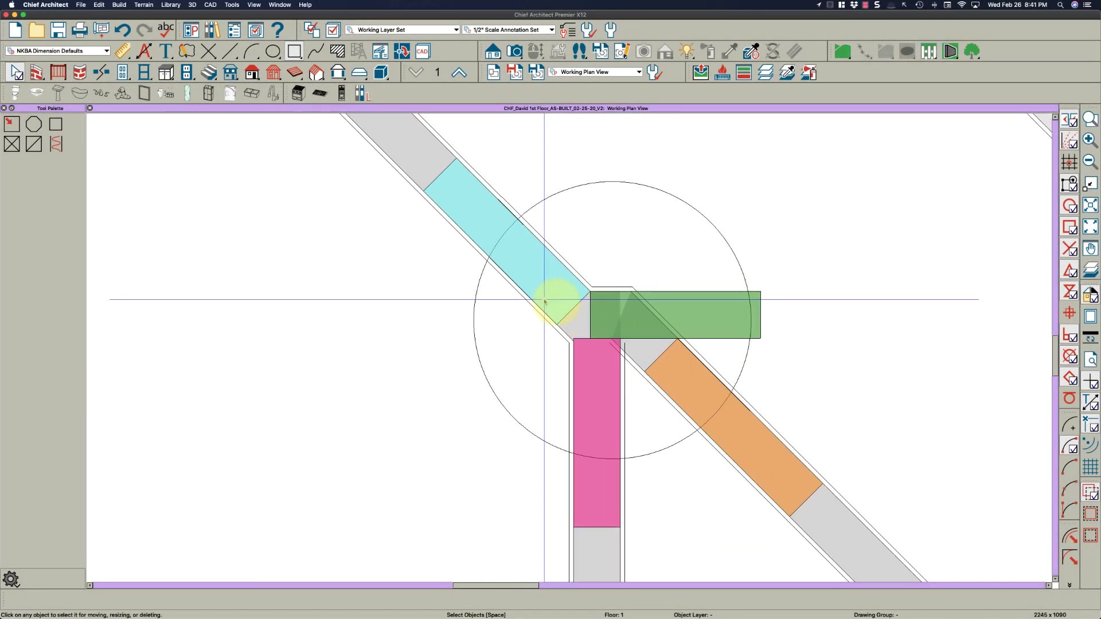
pyautogui.scroll(3, 582, 309)
pyautogui.scroll(4, 584, 314)
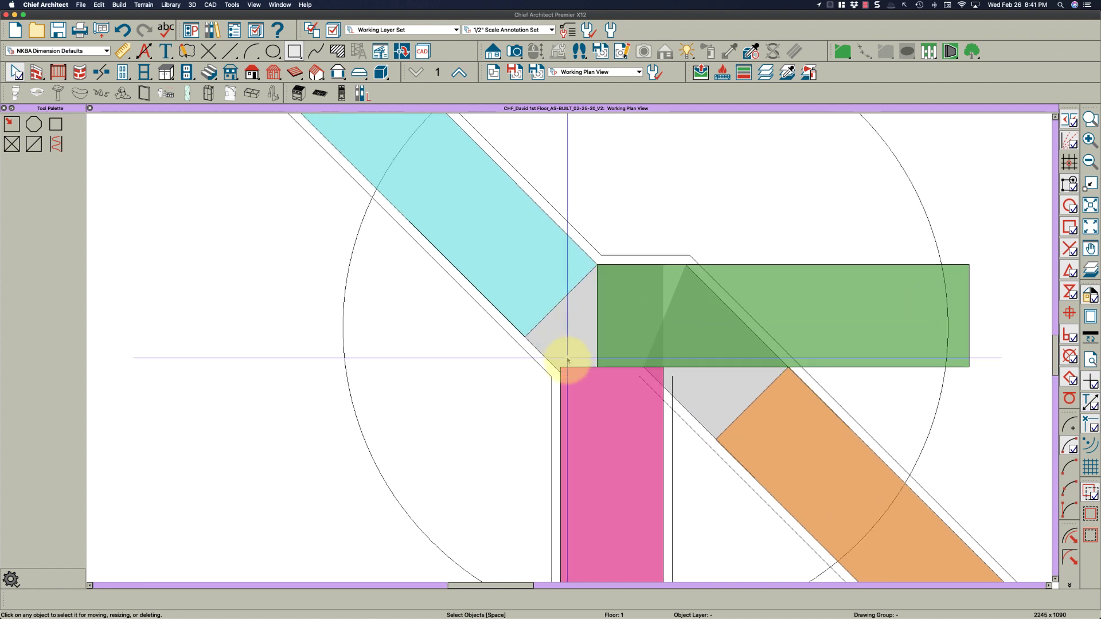
pyautogui.scroll(-3, 516, 354)
pyautogui.scroll(-2, 498, 348)
pyautogui.scroll(2, 593, 412)
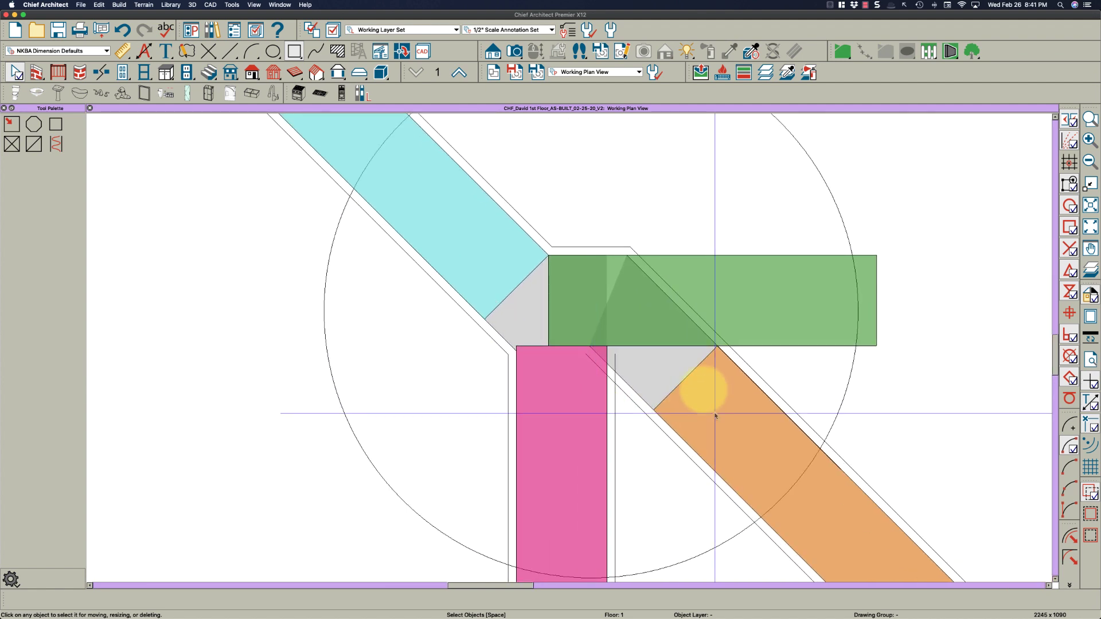
pyautogui.scroll(1, 642, 350)
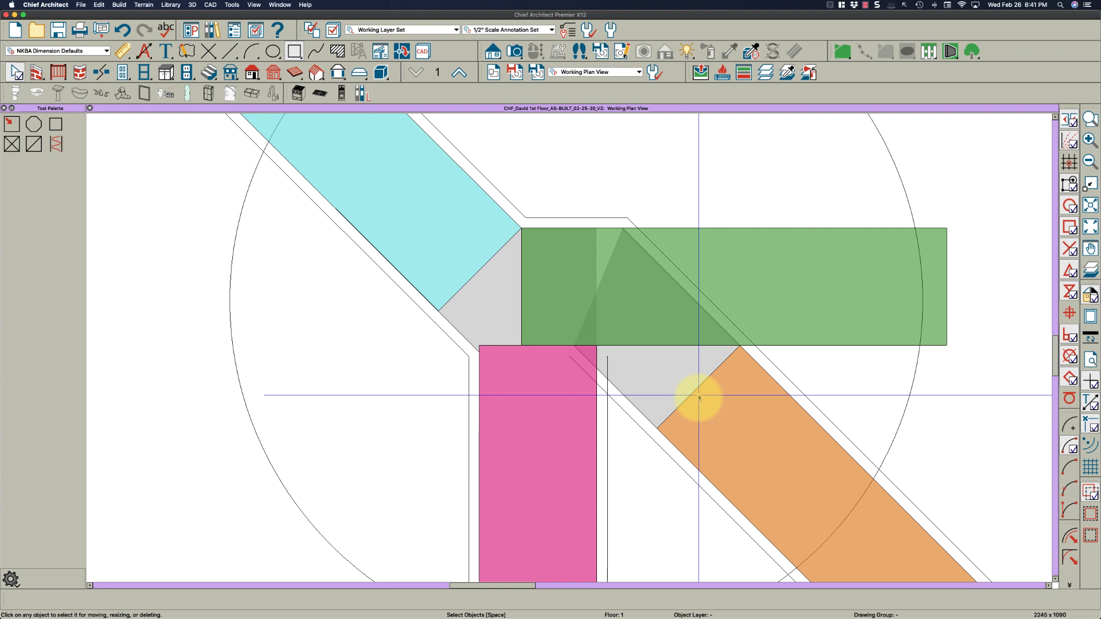
pyautogui.scroll(1, 698, 397)
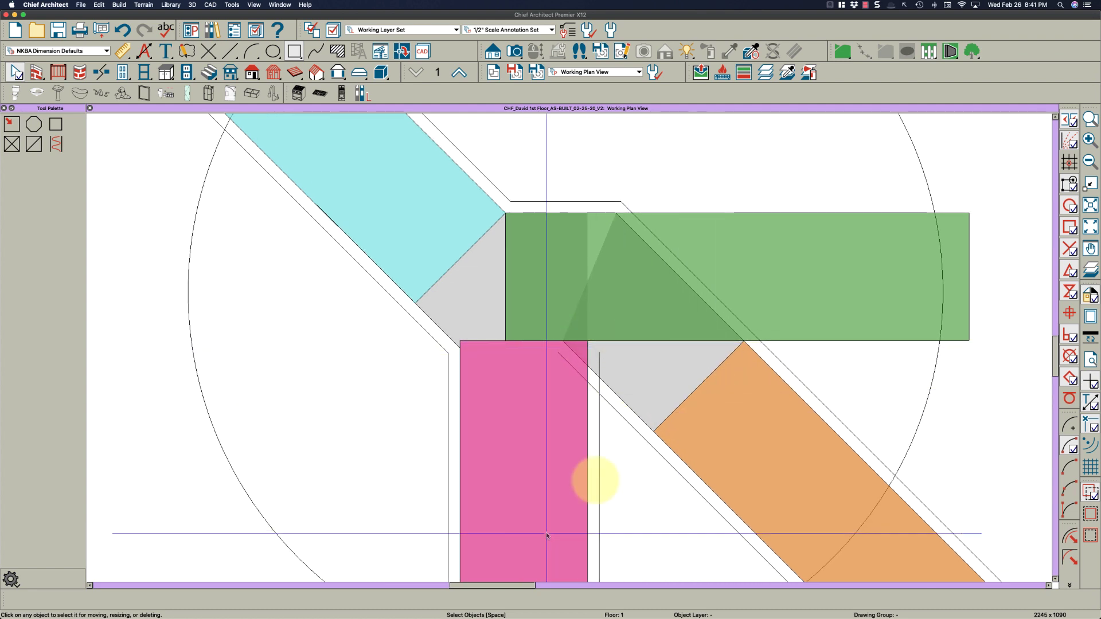
pyautogui.click(635, 400)
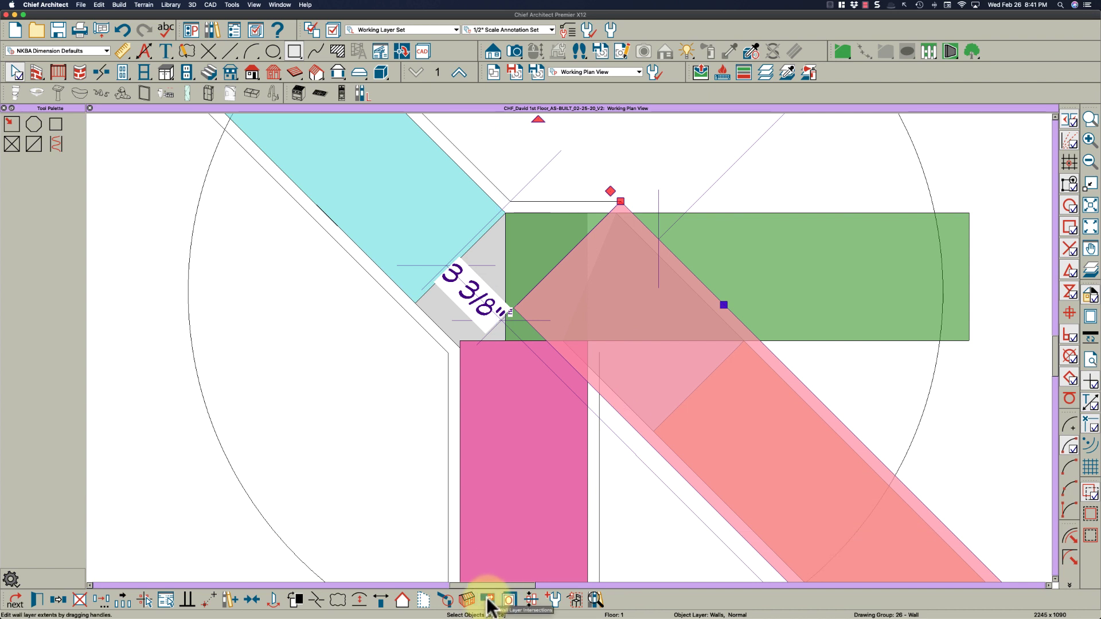
pyautogui.press('Escape')
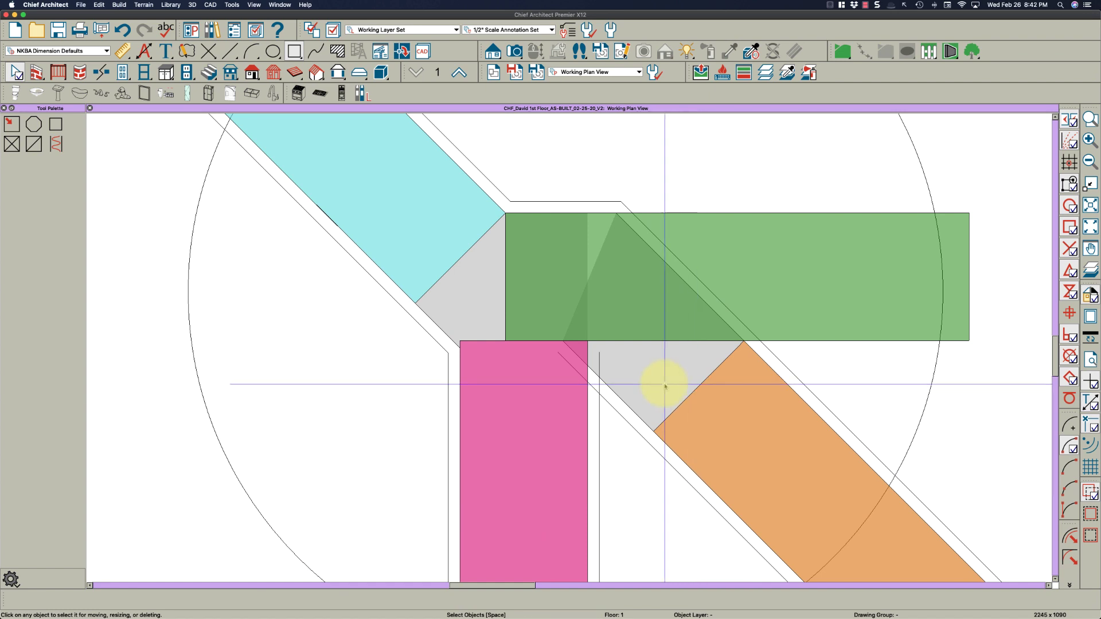
# Stretch the lower corner of the orange box's end along the diagonal wall until that end lies along the green box's lower edge.
pyautogui.click(693, 389)
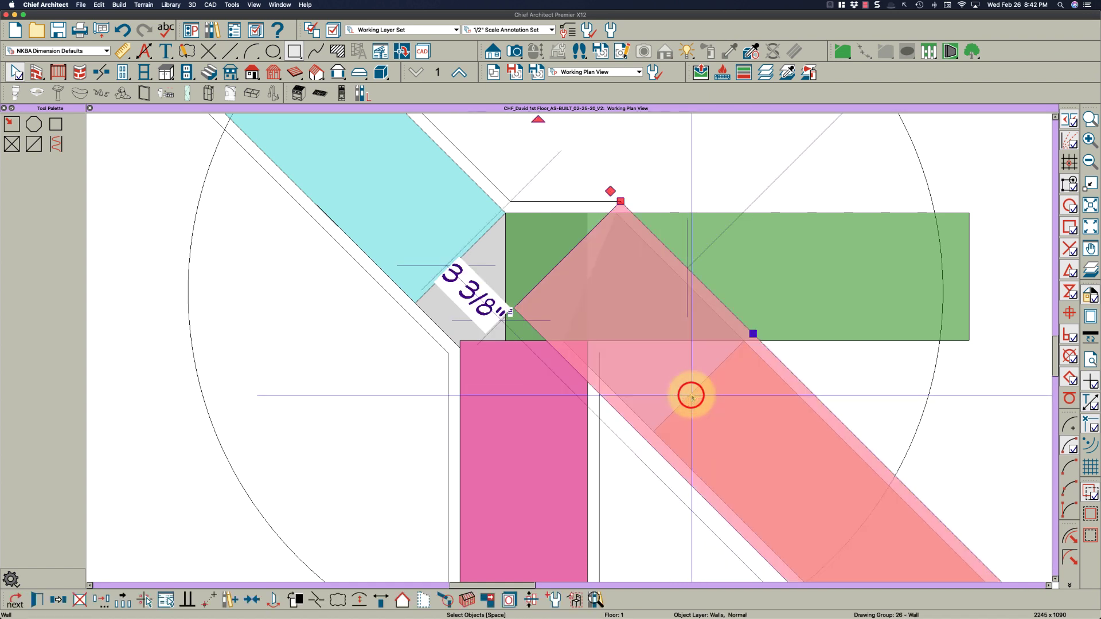
pyautogui.click(692, 396)
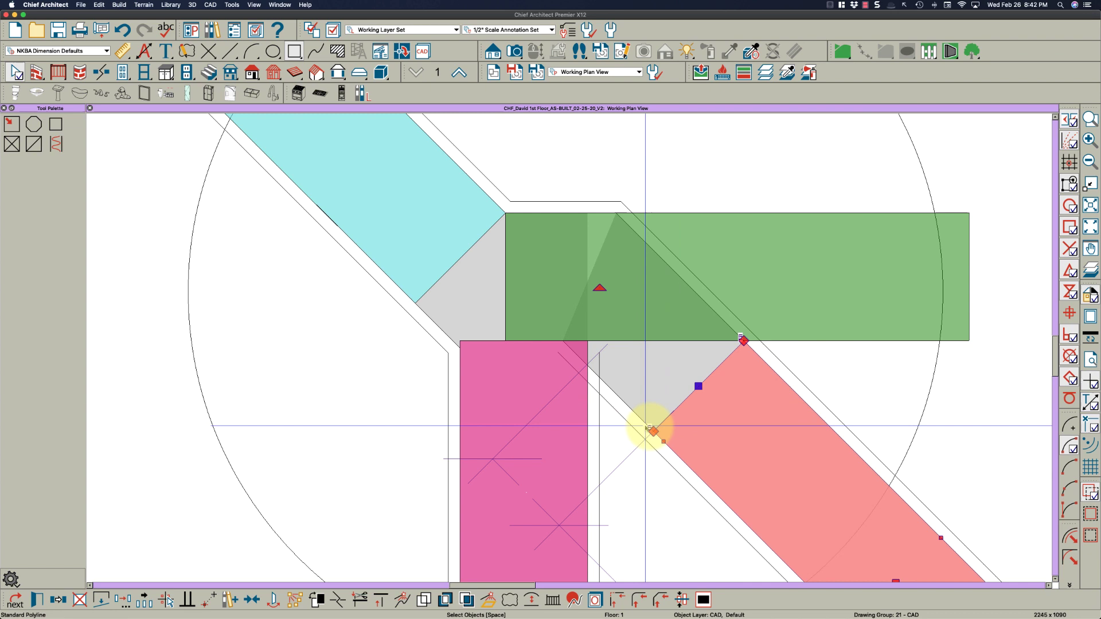
pyautogui.moveTo(655, 430); pyautogui.dragTo(562, 341)
pyautogui.press('Escape')
pyautogui.scroll(2, 628, 356)
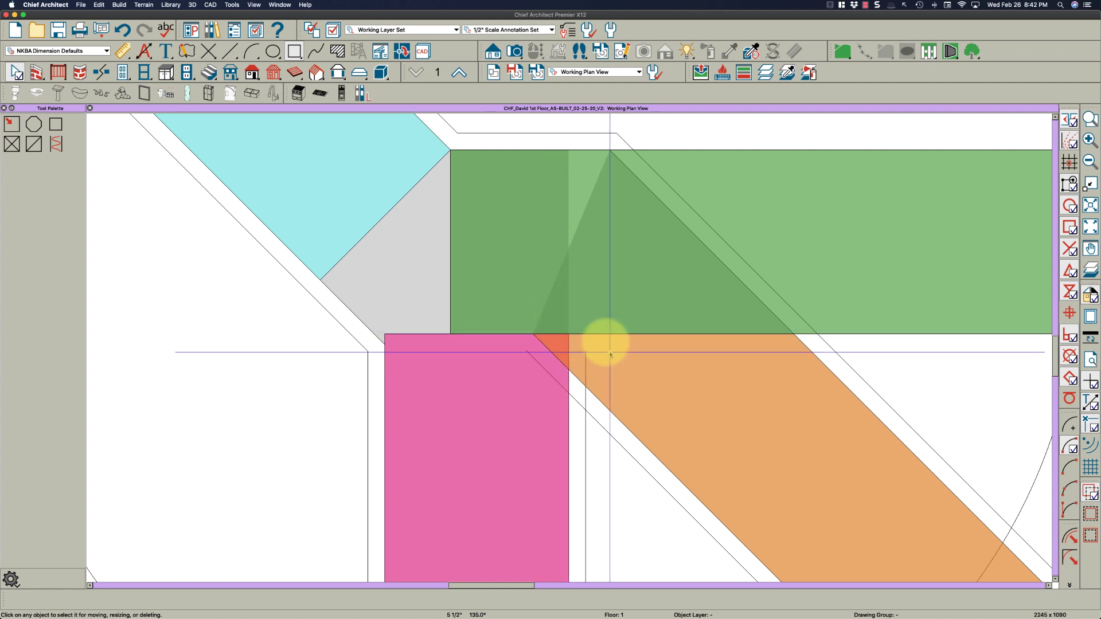
pyautogui.scroll(-3, 549, 355)
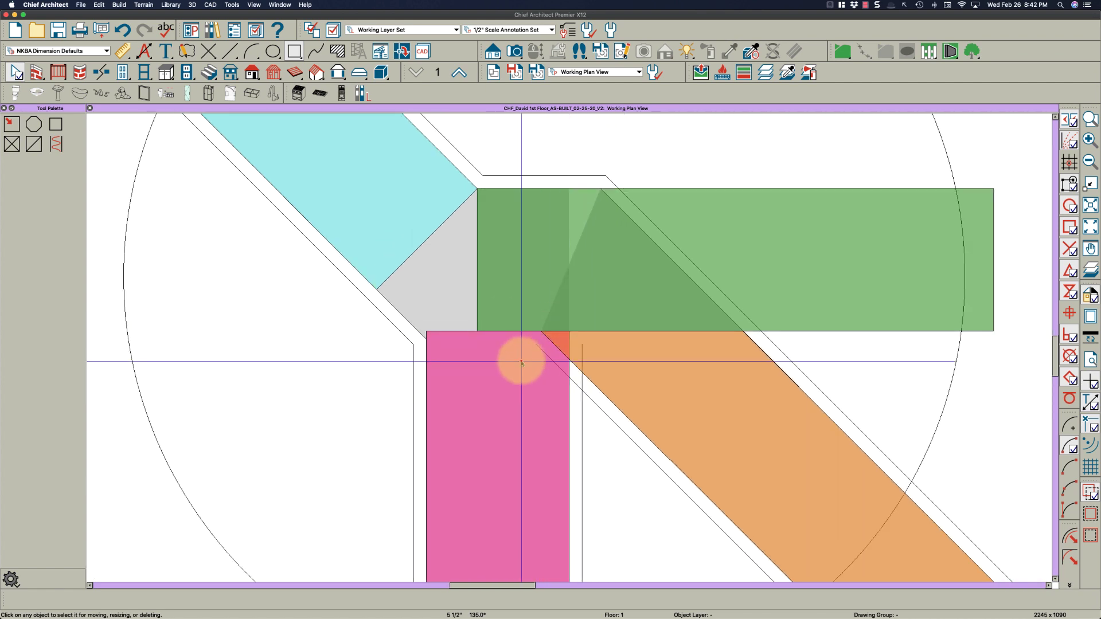
# Shorten the pink box so its upper edge drops to where its side meets the lower edge of the orange box.
pyautogui.click(520, 361)
pyautogui.press('Tab')
pyautogui.moveTo(498, 331); pyautogui.dragTo(570, 359)
pyautogui.press('Escape')
pyautogui.scroll(3, 513, 347)
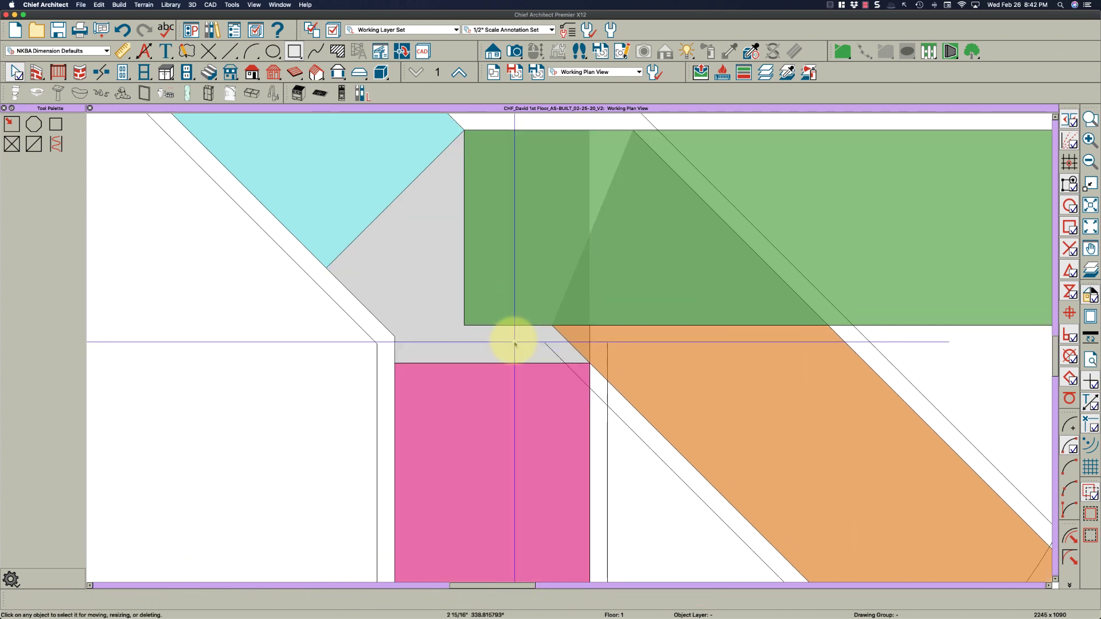
# Stretch the green box's inner lower corner outward so its slanted end lines up with the end of the cyan box.
pyautogui.click(466, 300)
pyautogui.moveTo(467, 300)
pyautogui.mouseDown()
pyautogui.moveTo(338, 274)
pyautogui.moveTo(380, 275)
pyautogui.moveTo(457, 140)
pyautogui.moveTo(467, 280)
pyautogui.mouseUp()
pyautogui.moveTo(464, 325); pyautogui.dragTo(273, 323)
pyautogui.press('Escape')
pyautogui.scroll(-2, 500, 344)
pyautogui.scroll(2, 387, 287)
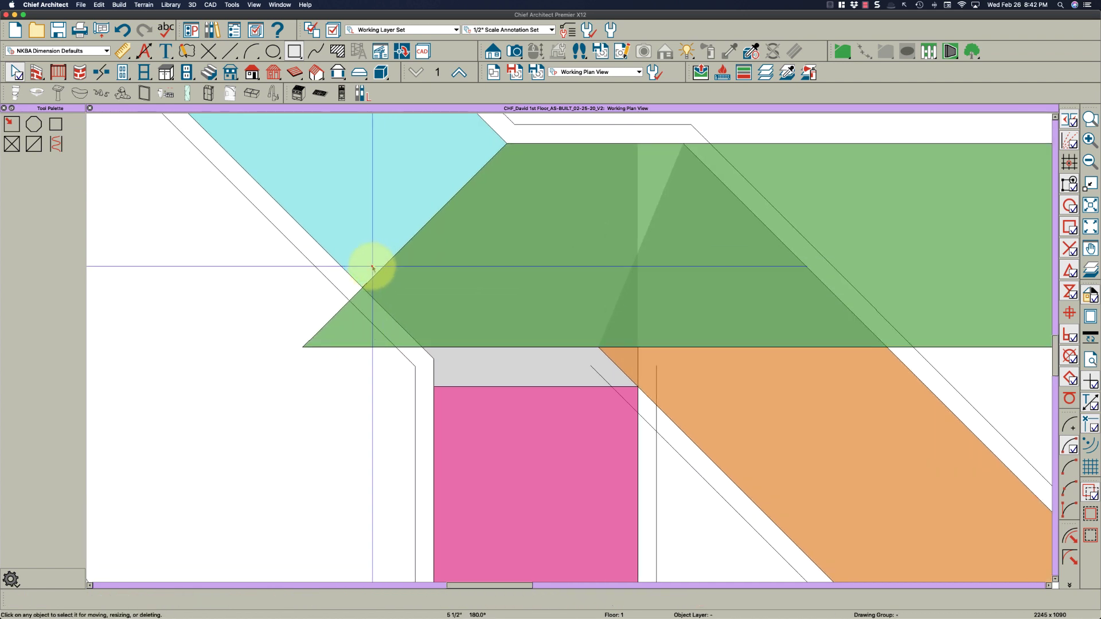
# Extend the cyan box's lower corner to the green box's bottom edge line and pull the green box's pointed corner back to it.
pyautogui.click(373, 268)
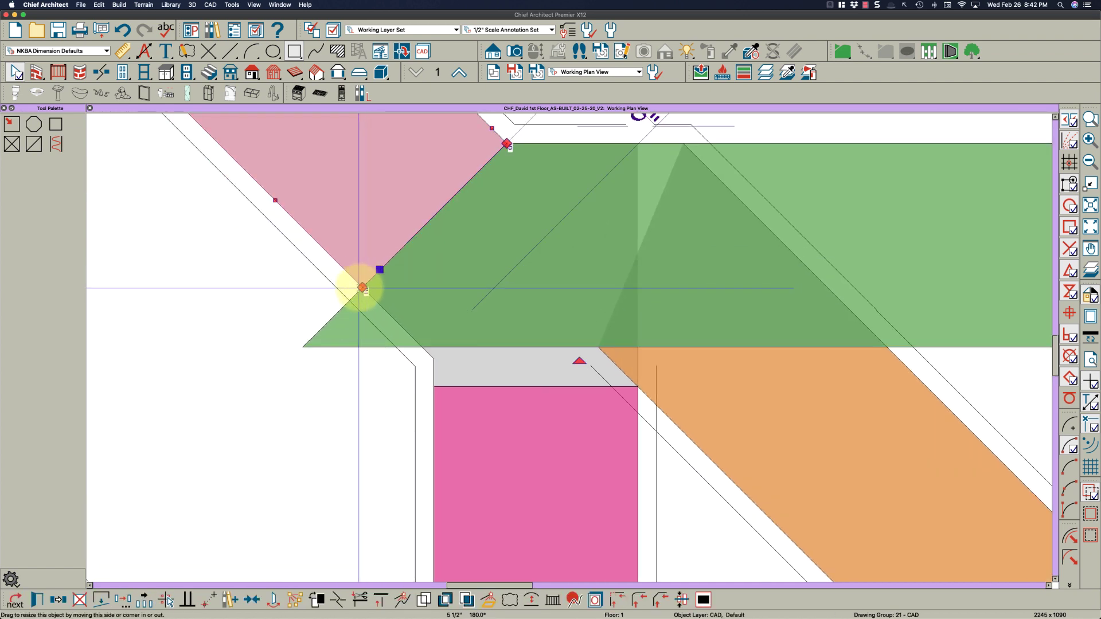
pyautogui.moveTo(362, 288); pyautogui.dragTo(422, 347)
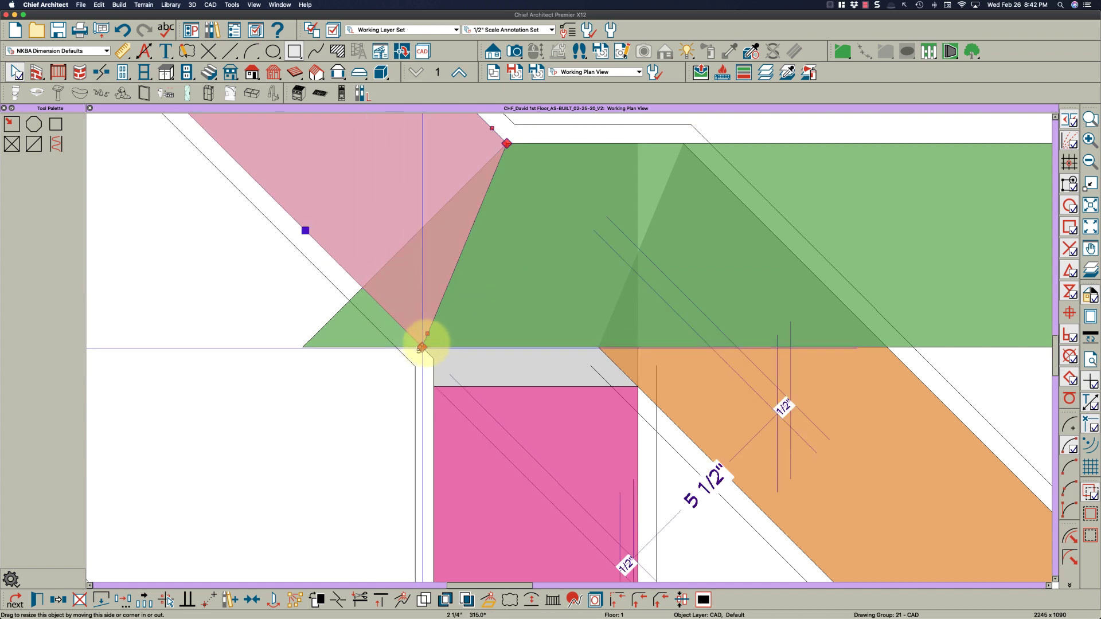
pyautogui.click(330, 344)
pyautogui.moveTo(303, 349); pyautogui.dragTo(422, 349)
pyautogui.press('Escape')
pyautogui.scroll(1, 518, 393)
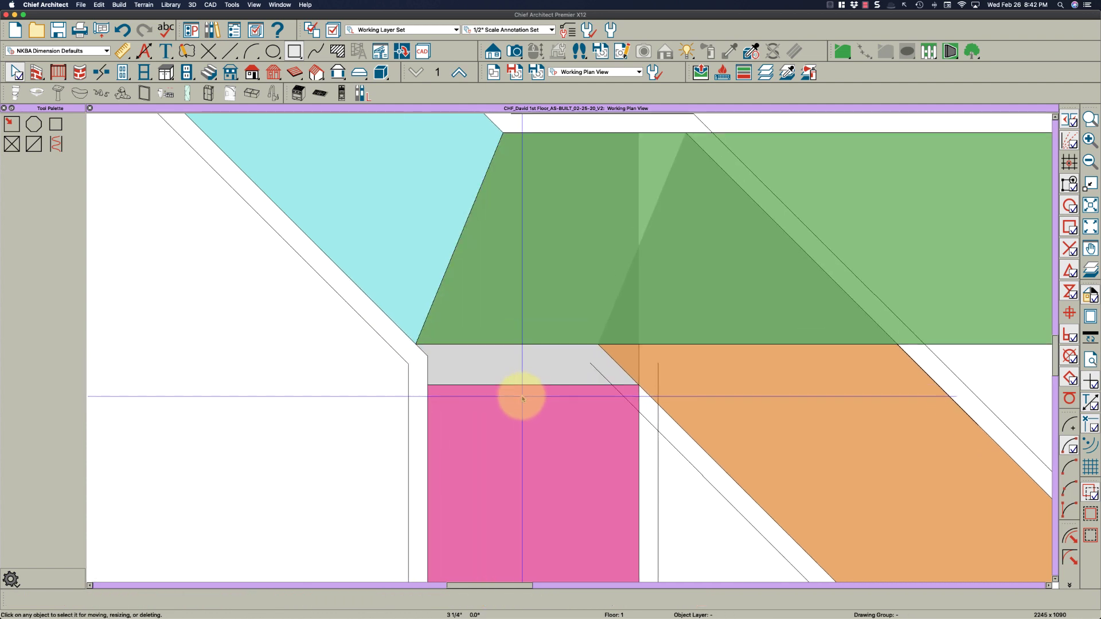
# Examine the reshaped joints between the cyan, green, orange and pink boxes and the remaining gap above the pink box.
pyautogui.click(519, 396)
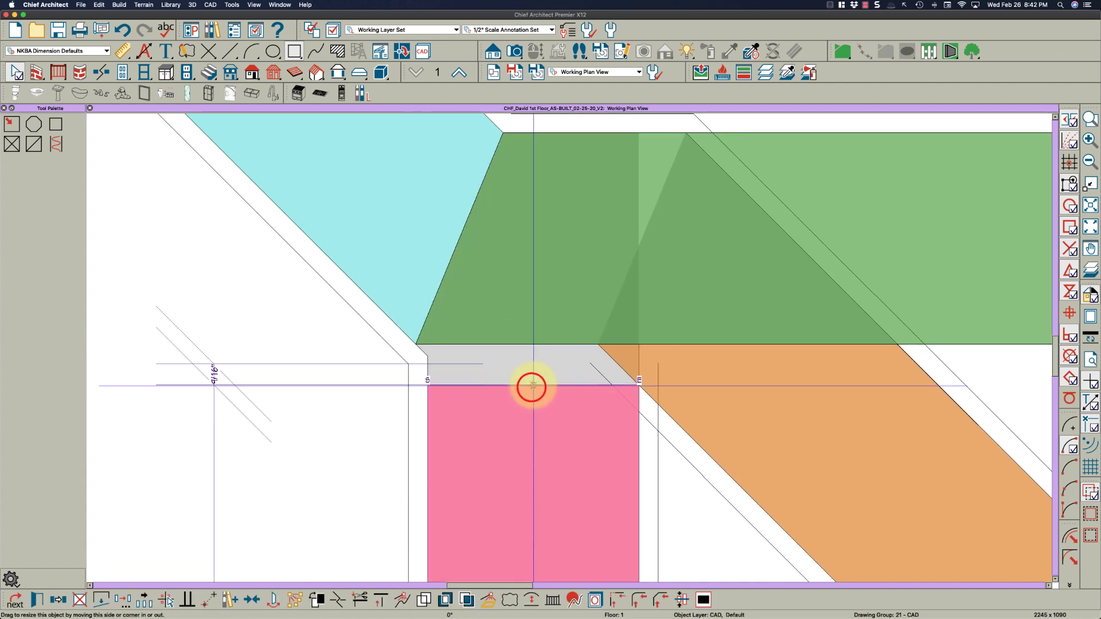
pyautogui.press('Escape')
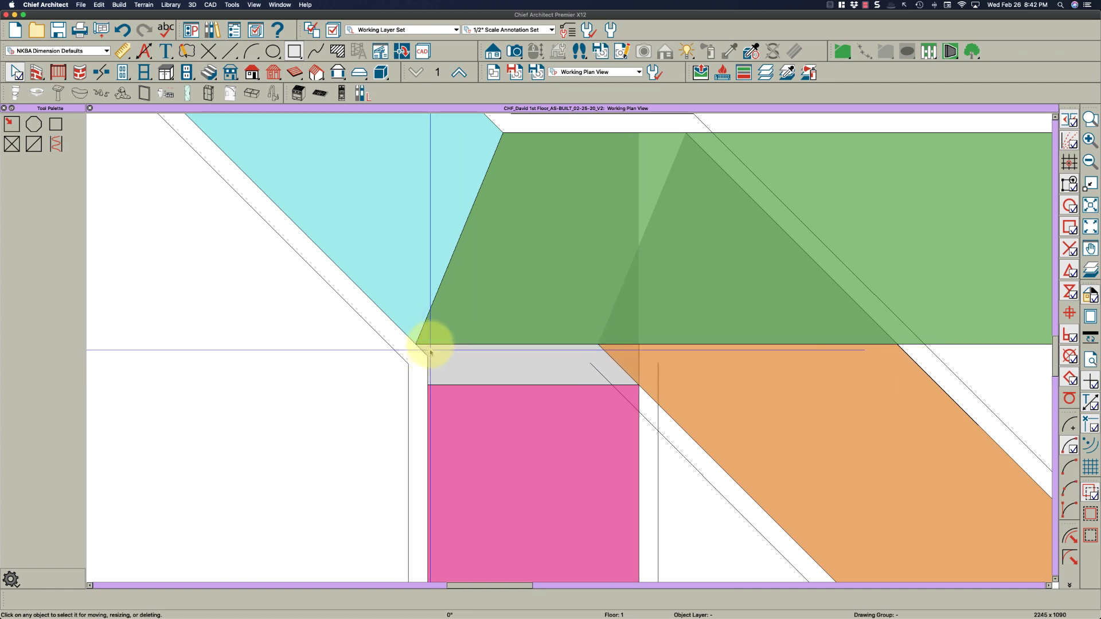
pyautogui.scroll(-1, 560, 401)
pyautogui.click(757, 394)
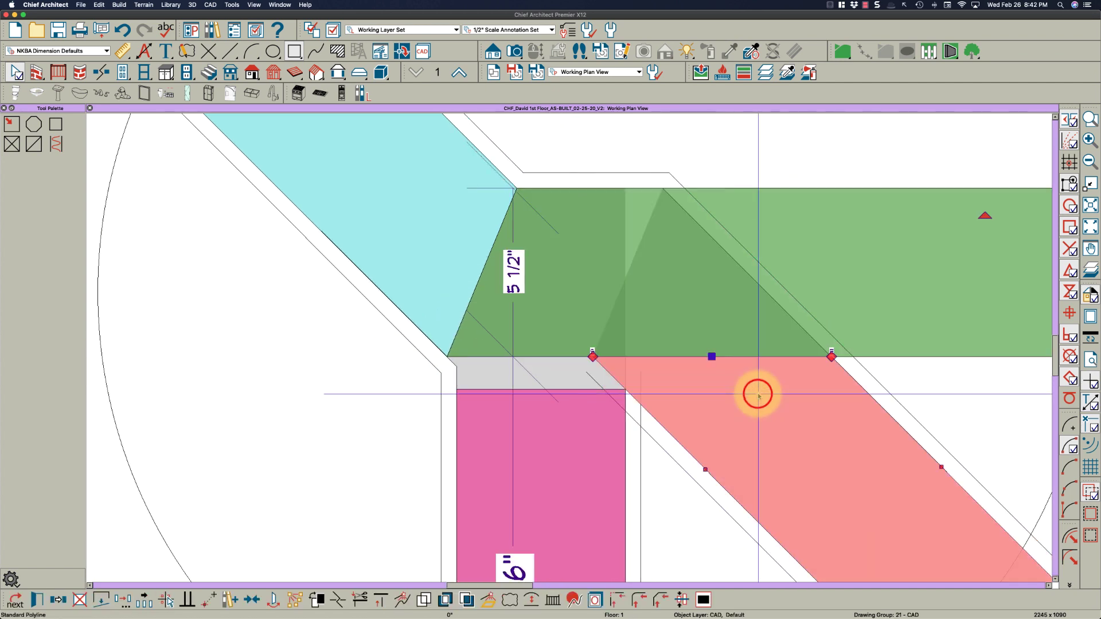
pyautogui.press('Escape')
pyautogui.scroll(-1, 521, 304)
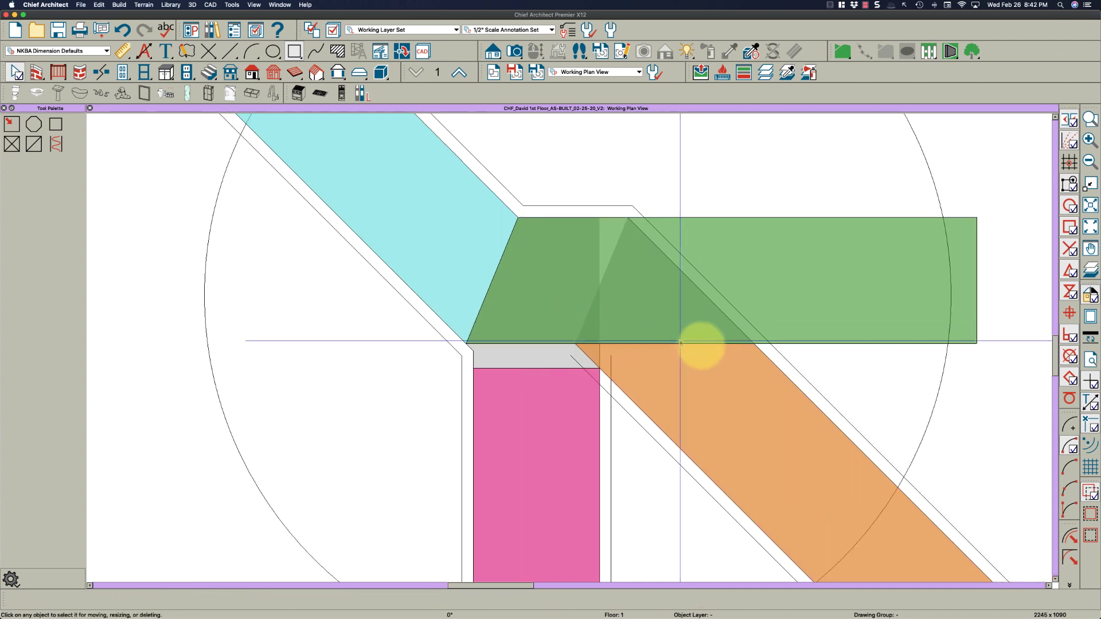
pyautogui.scroll(-2, 504, 356)
pyautogui.scroll(2, 564, 382)
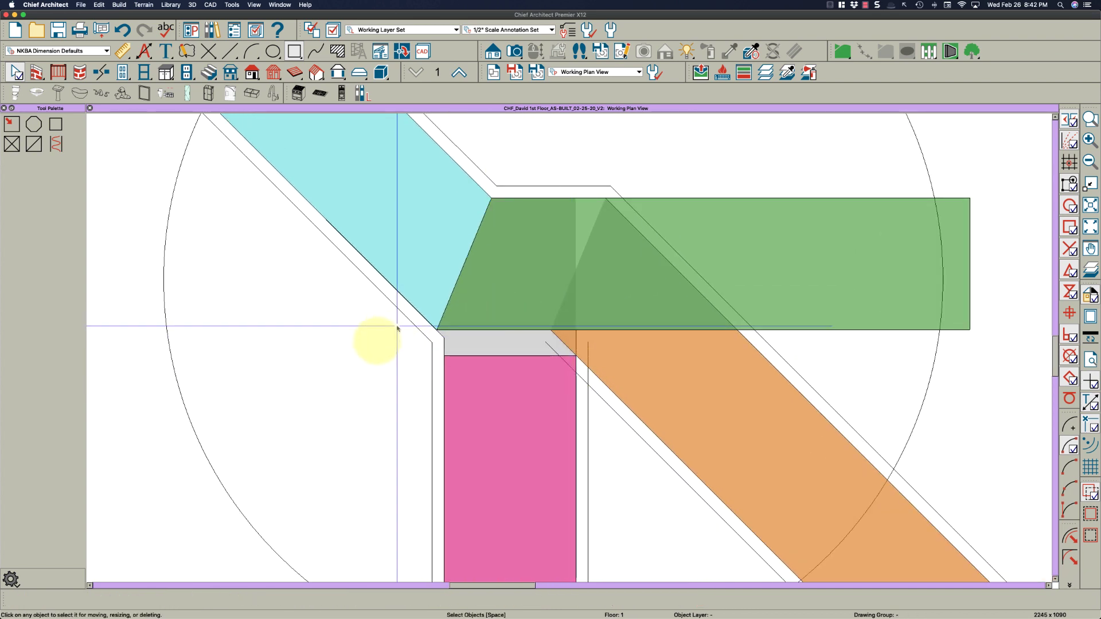
# Examine how the cyan, green, orange and pink boxes meet, and compare the joint with the vertical wall's layer ends.
pyautogui.scroll(-1, 505, 344)
pyautogui.scroll(2, 546, 330)
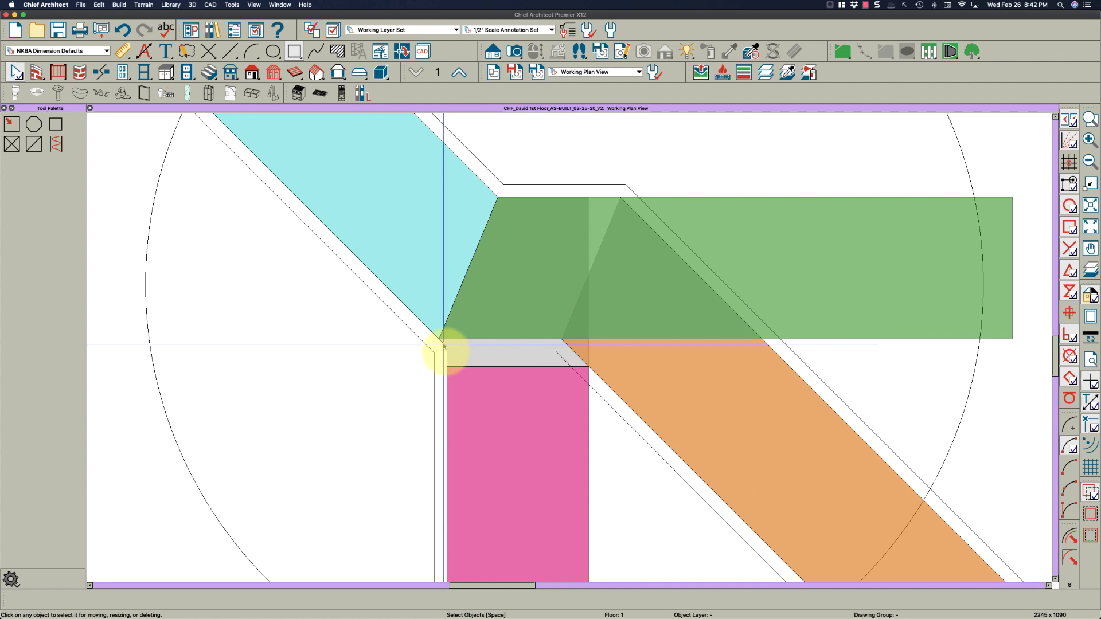
pyautogui.scroll(-2, 608, 360)
pyautogui.scroll(1, 578, 365)
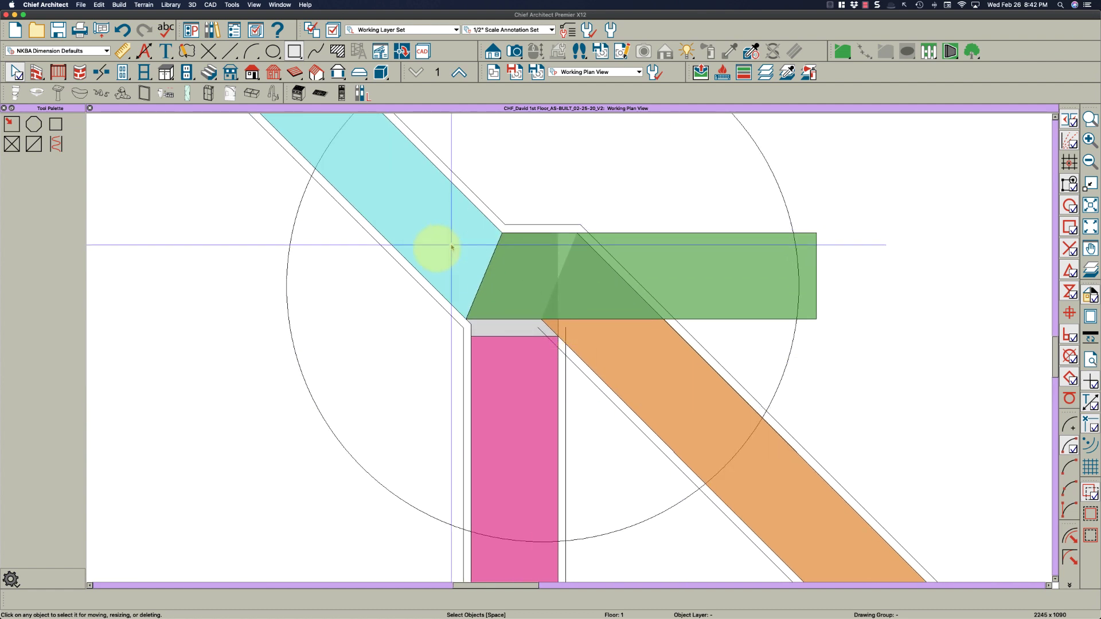
pyautogui.scroll(-2, 491, 320)
pyautogui.scroll(2, 598, 350)
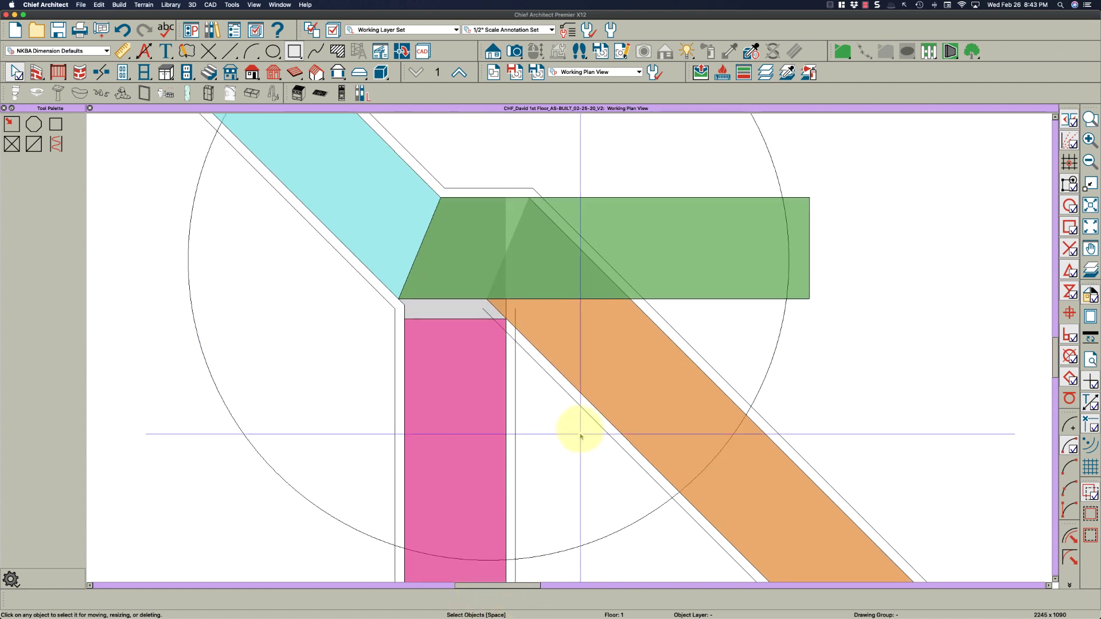
pyautogui.click(621, 413)
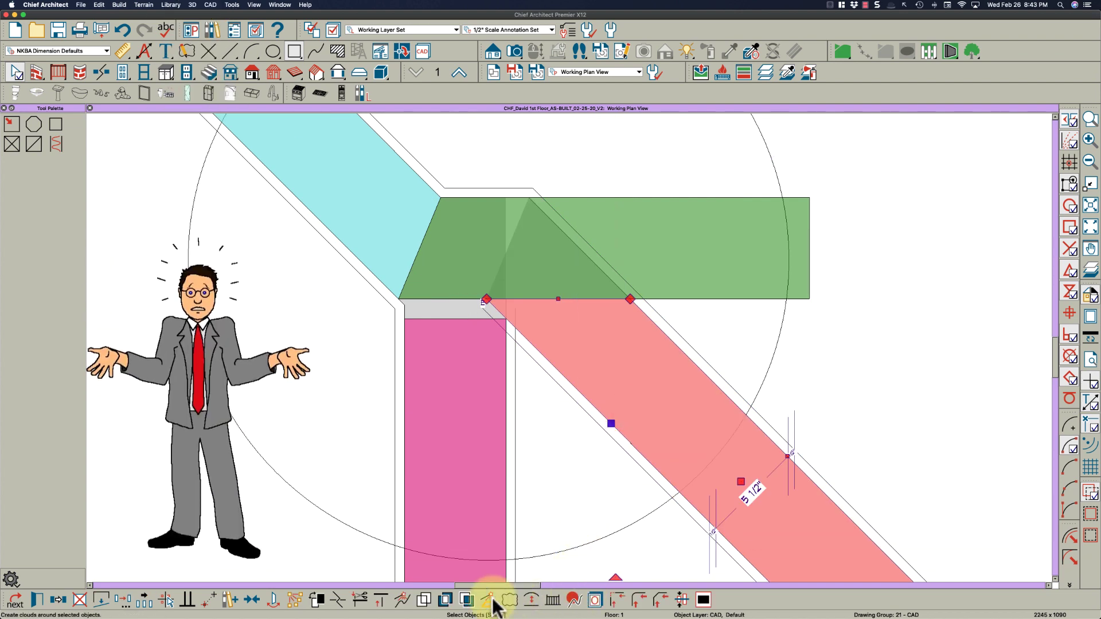
pyautogui.click(624, 545)
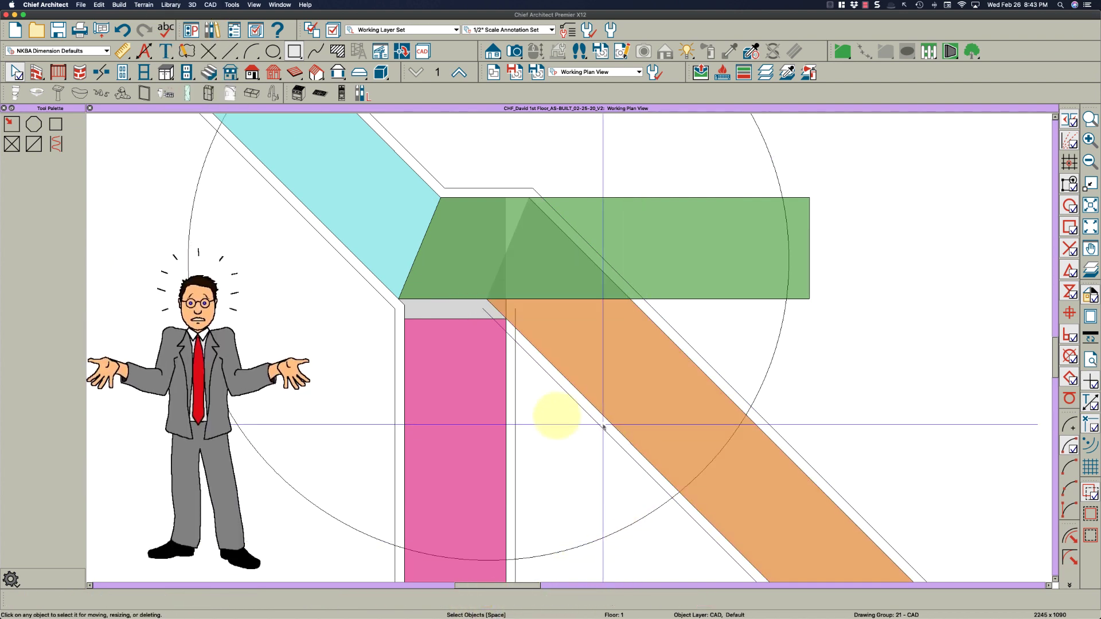
pyautogui.click(479, 305)
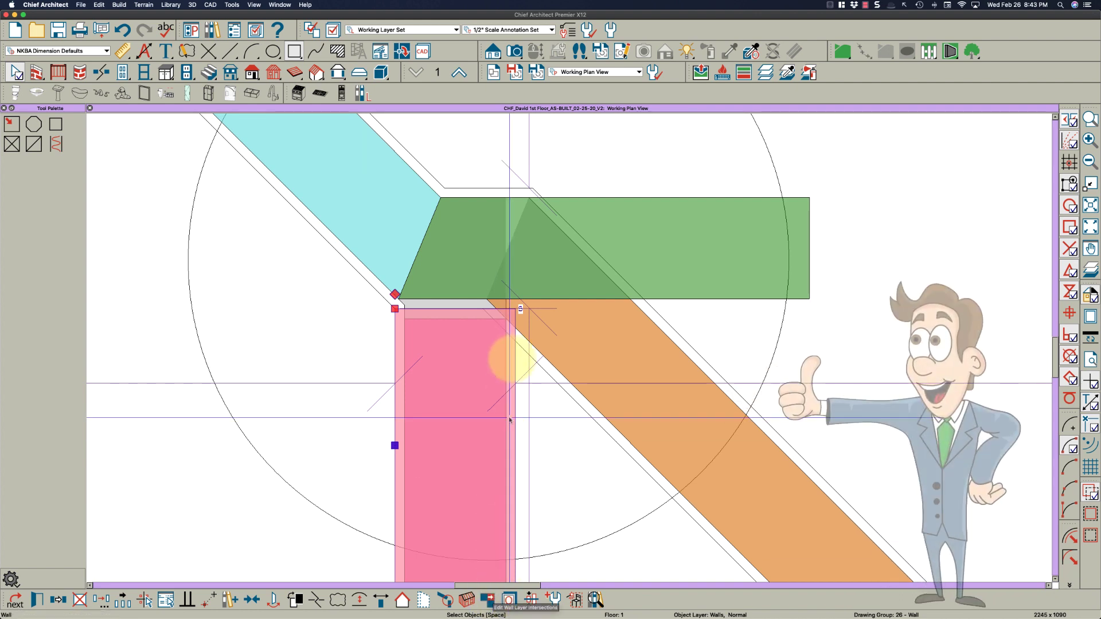
pyautogui.click(498, 276)
# Move the pink box from its upper outer corner to the lower corner where the cyan and green boxes meet.
pyautogui.scroll(1, 525, 235)
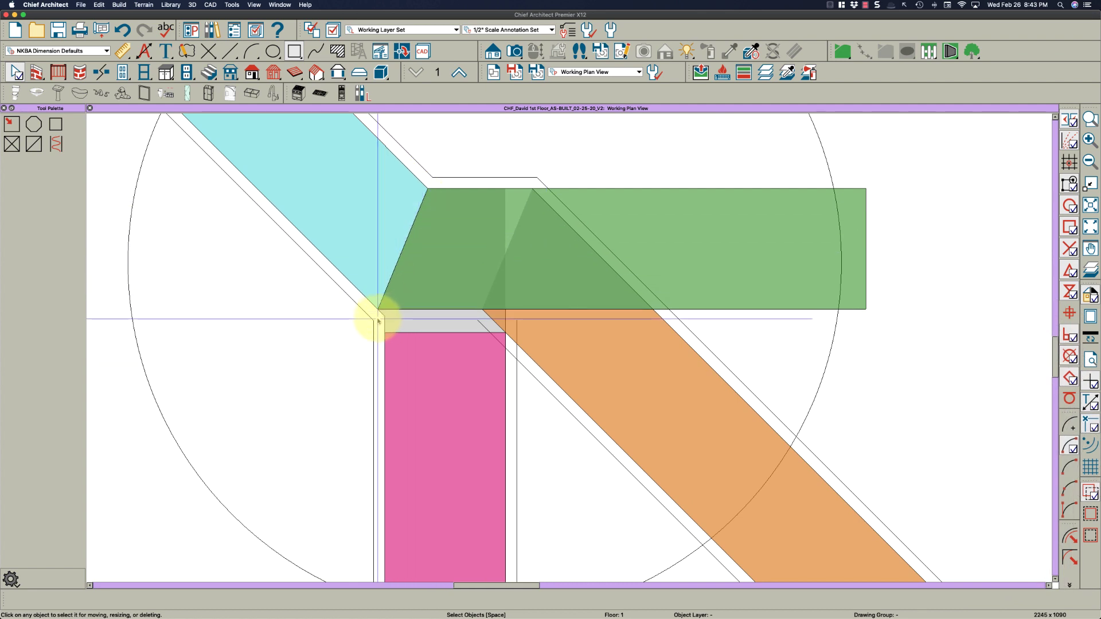
pyautogui.scroll(2, 379, 317)
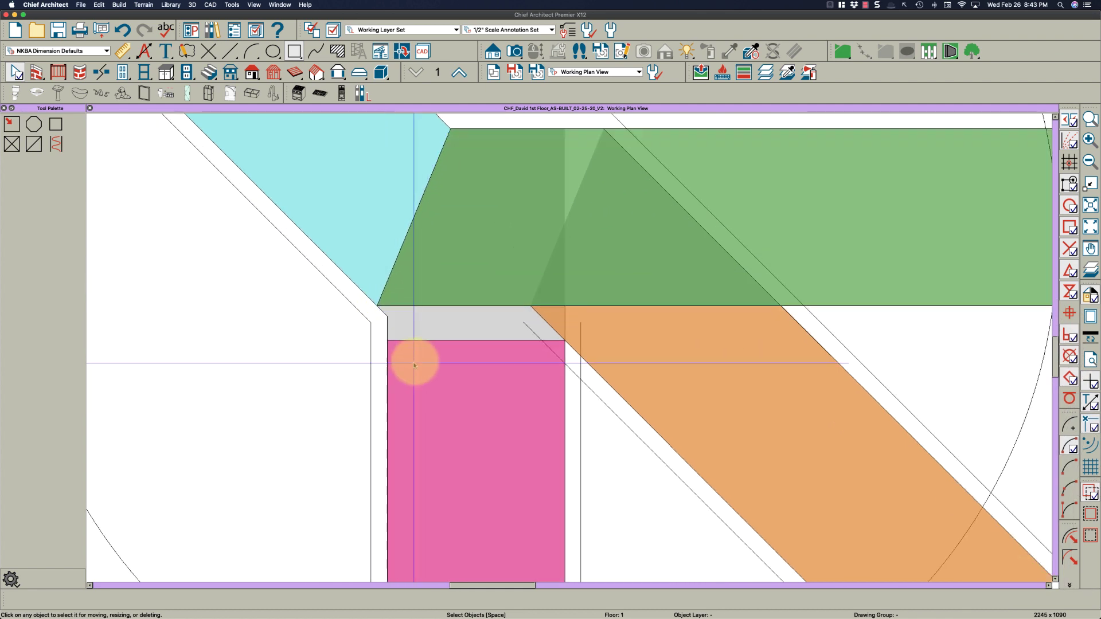
pyautogui.click(415, 362)
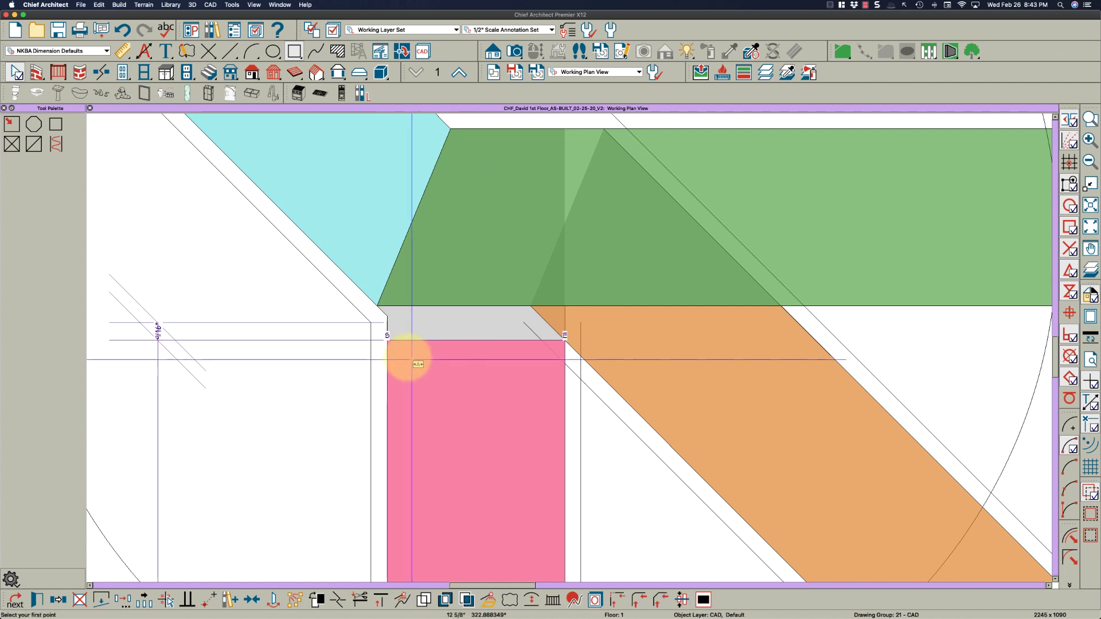
pyautogui.click(387, 340)
pyautogui.click(380, 307)
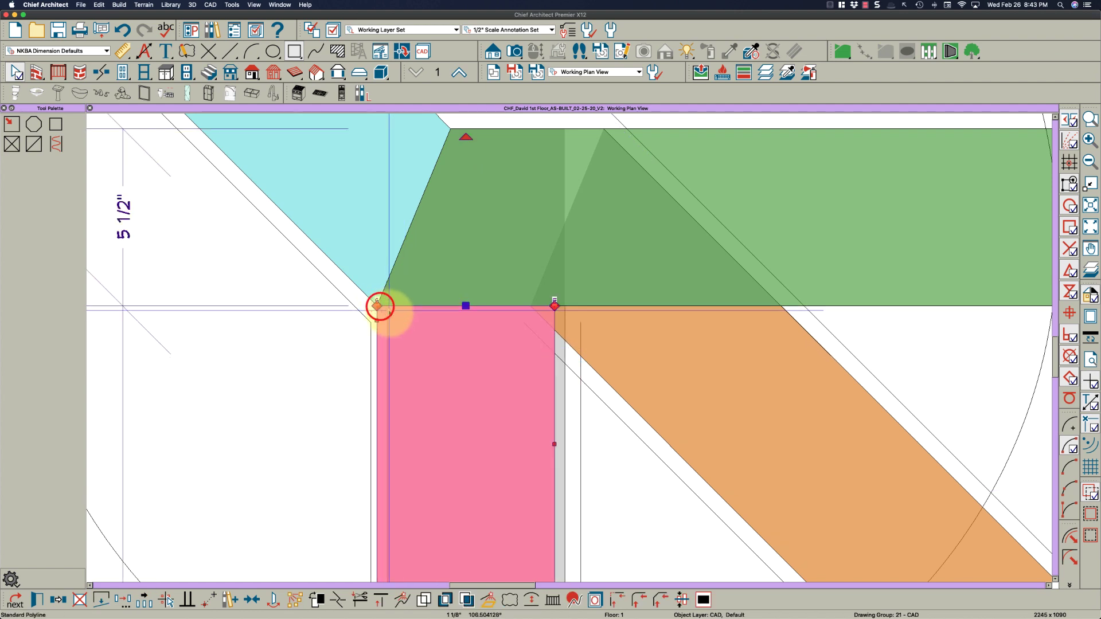
pyautogui.scroll(-2, 395, 341)
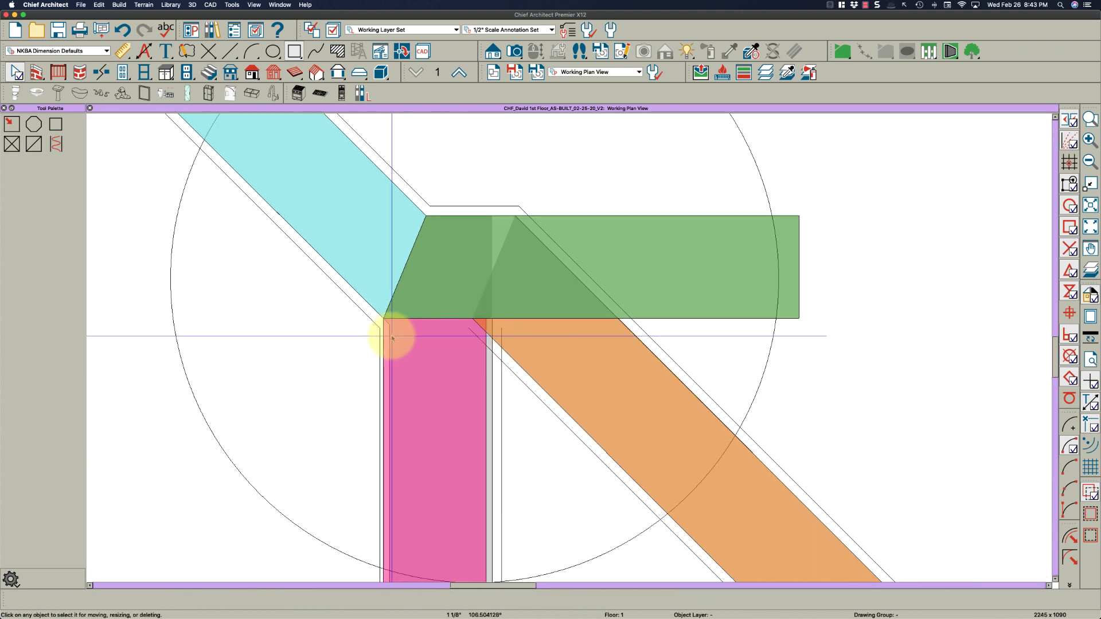
# Nudge the orange box along the green box's lower edge so its pointed corner clears the pink box's upper corner.
pyautogui.click(607, 361)
pyautogui.click(606, 365)
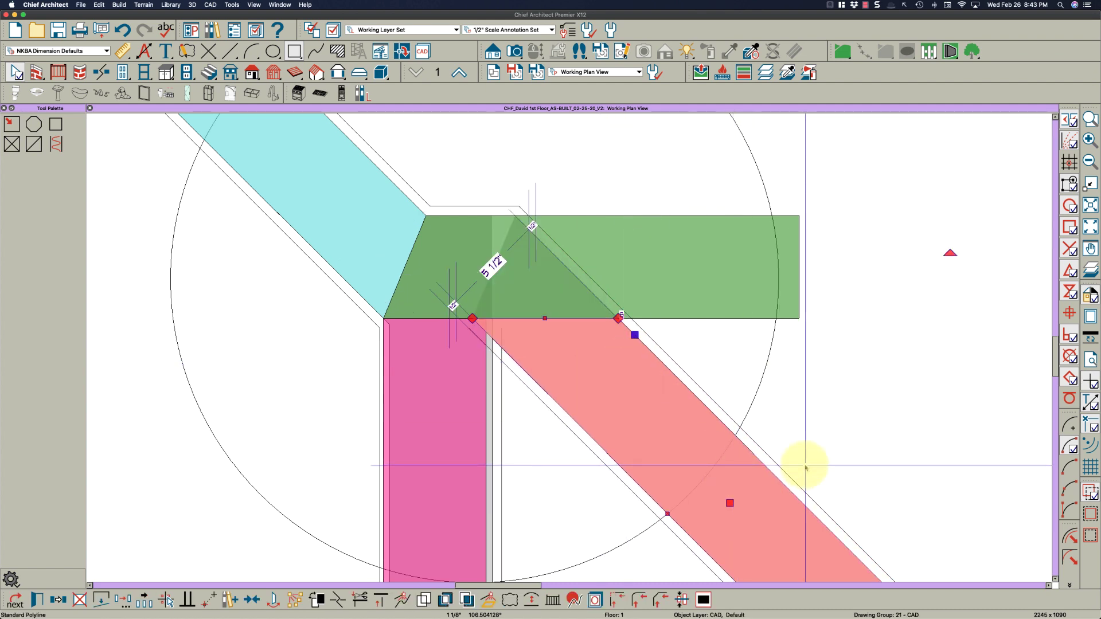
pyautogui.press('Right')
pyautogui.press('Right')
pyautogui.press('Left')
pyautogui.press('Escape')
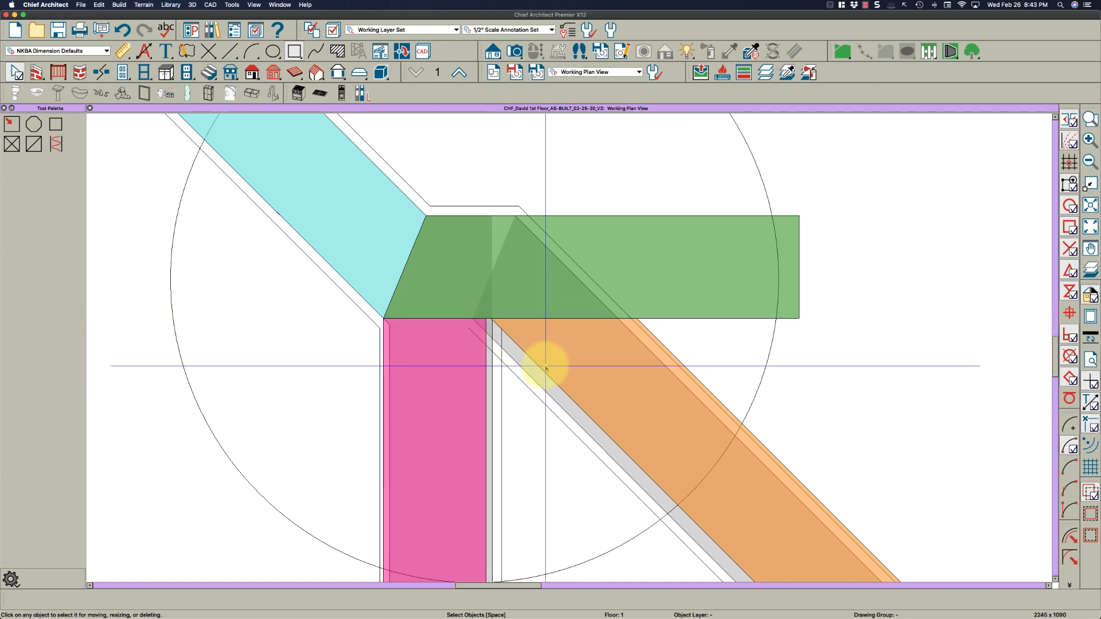
# Examine the realigned boxes at the junction and the overlapping layer lines at the neighbouring three-wall junction.
pyautogui.scroll(-1, 517, 363)
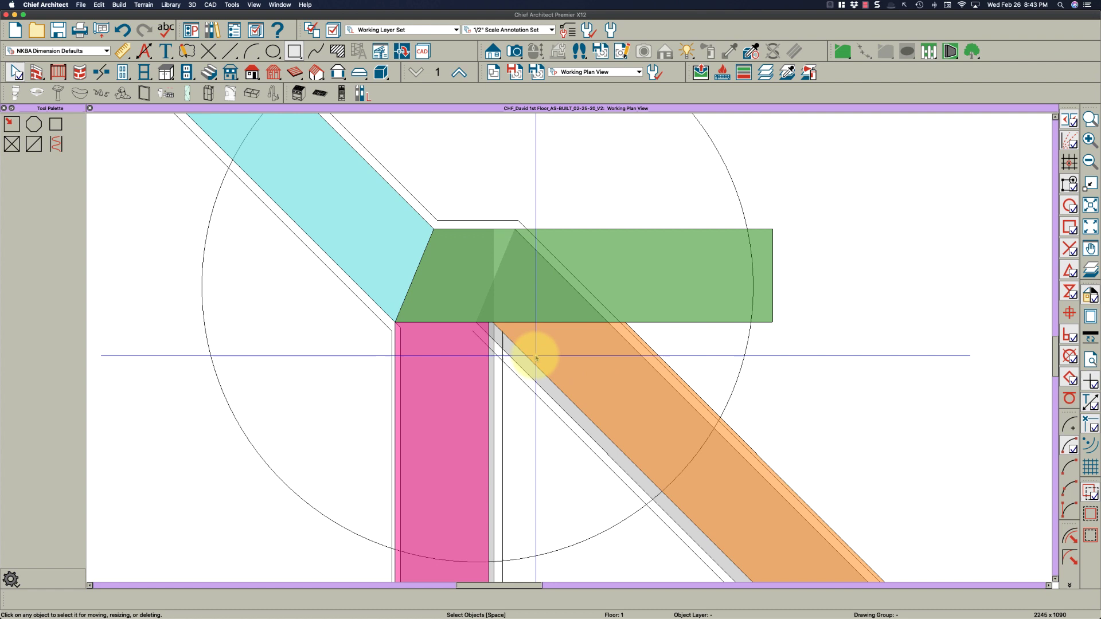
pyautogui.scroll(-1, 499, 297)
pyautogui.scroll(-1, 589, 307)
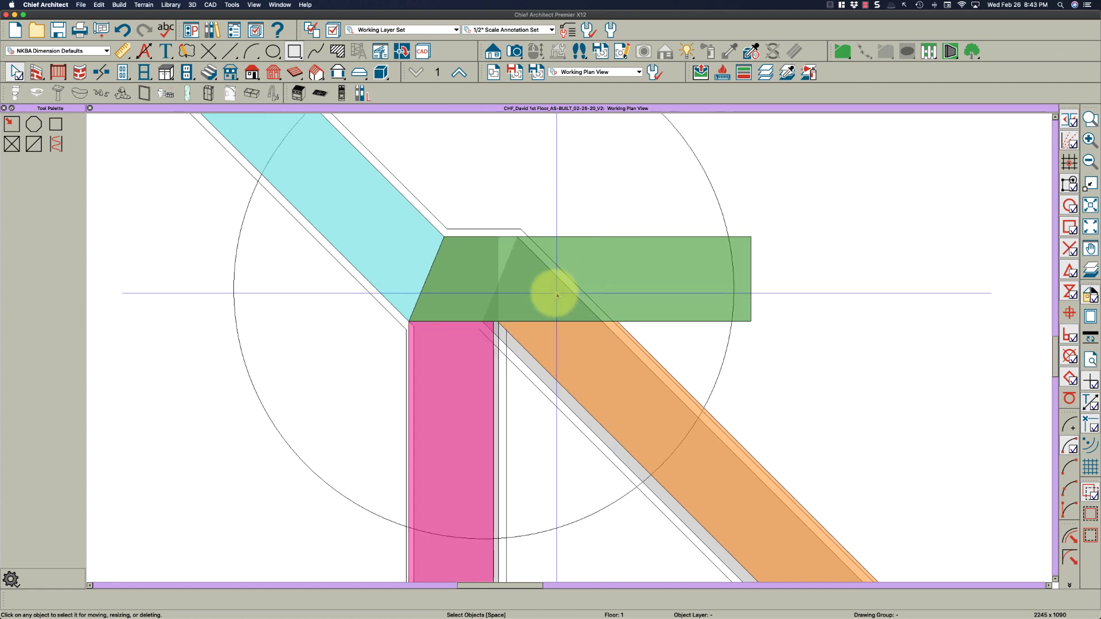
pyautogui.scroll(-3, 481, 321)
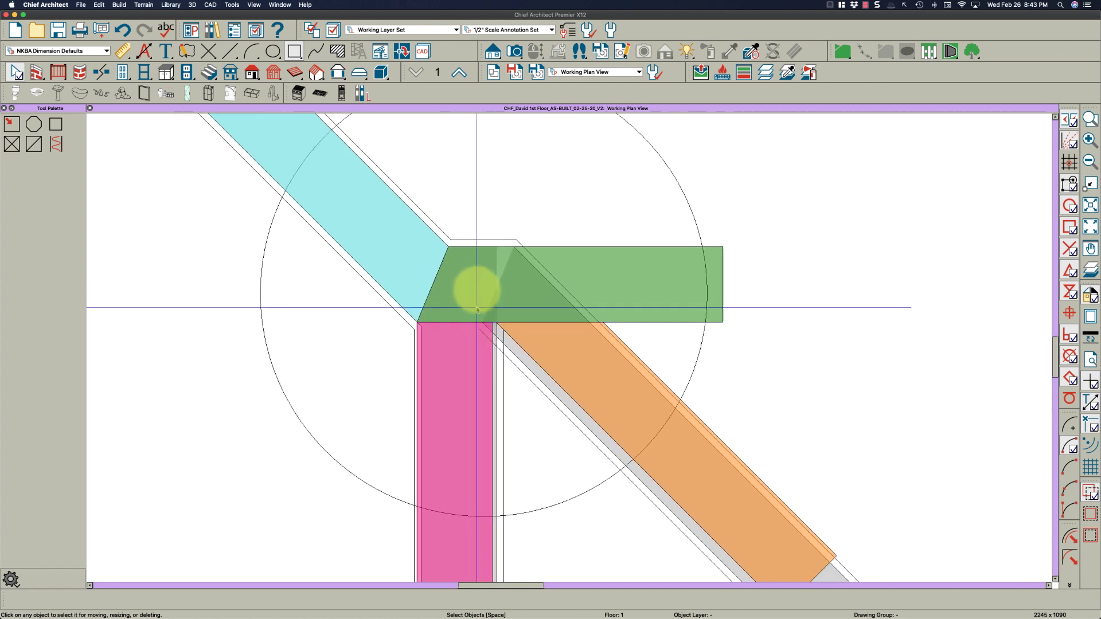
pyautogui.scroll(1, 515, 338)
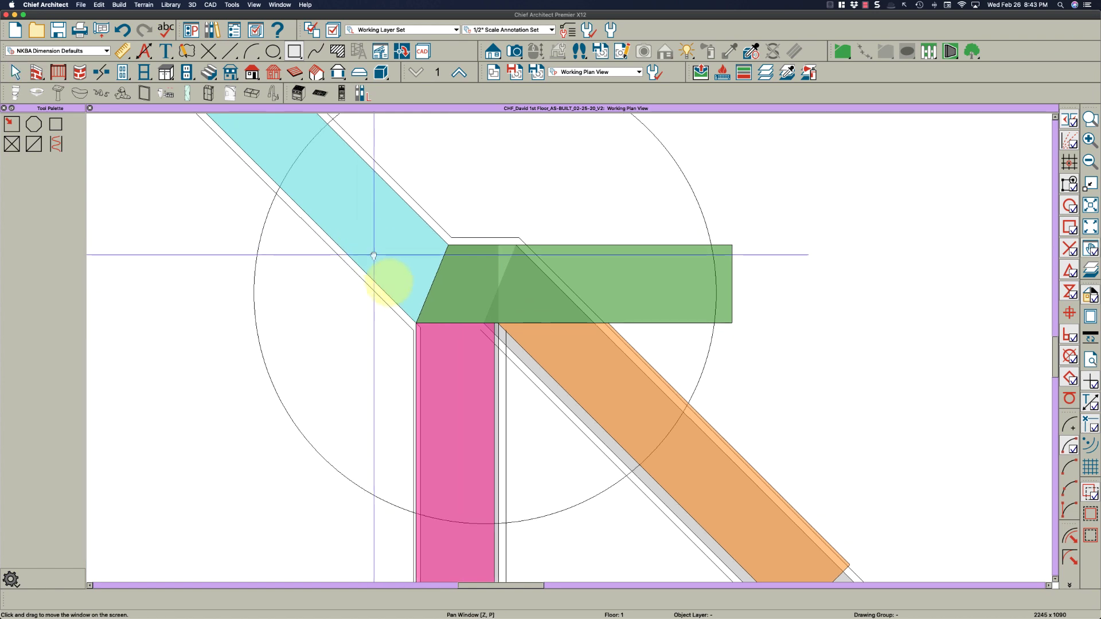
pyautogui.scroll(-5, 425, 291)
pyautogui.scroll(5, 513, 279)
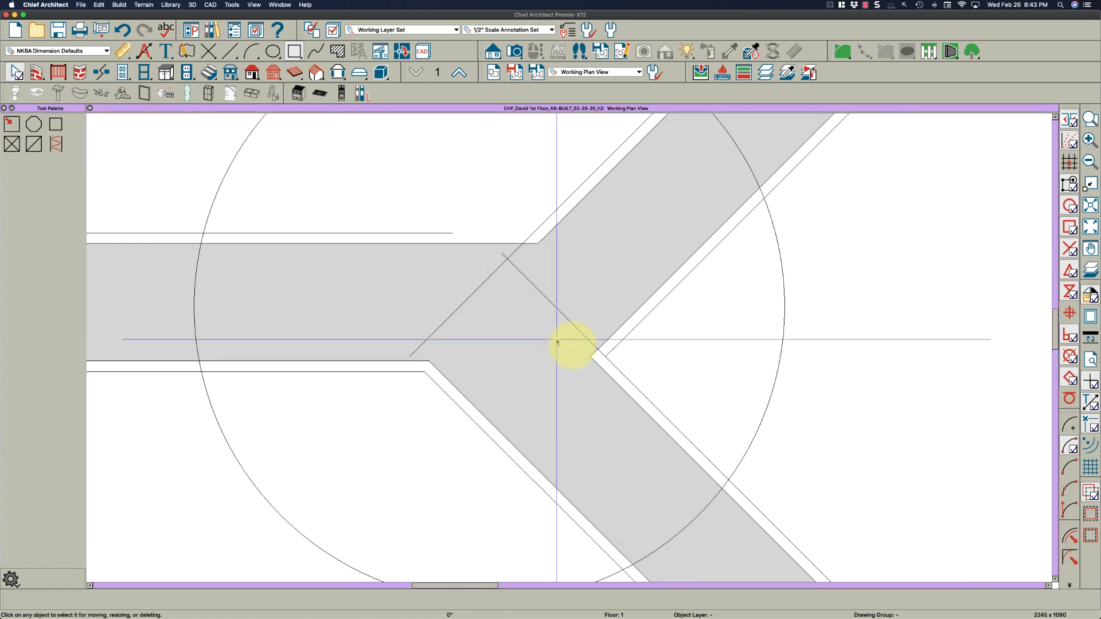
pyautogui.scroll(-3, 557, 341)
pyautogui.scroll(1, 546, 288)
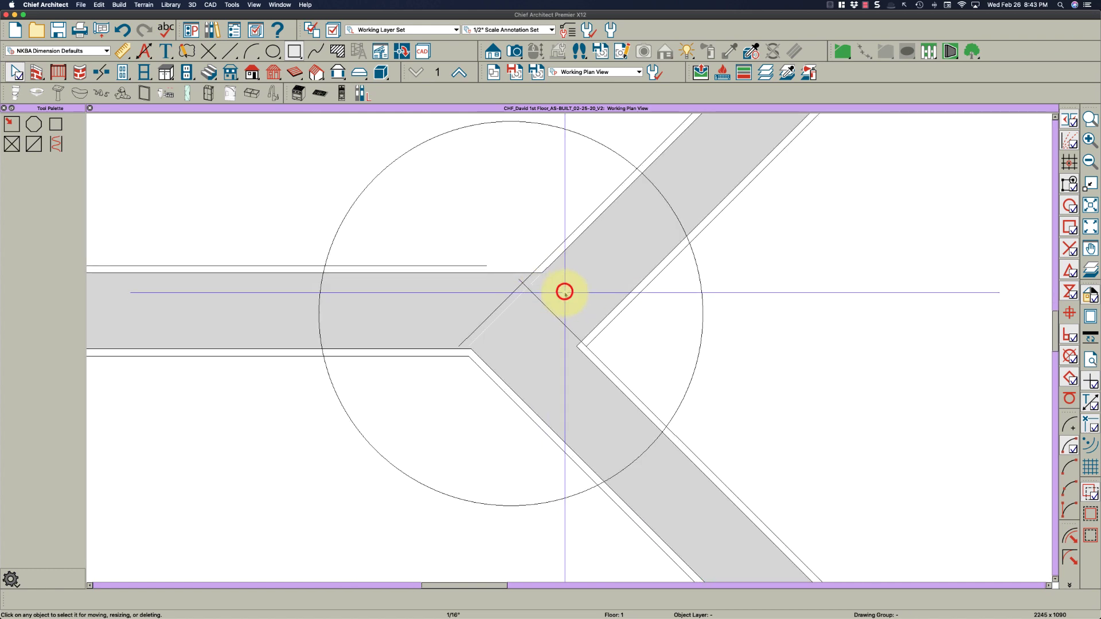
pyautogui.click(565, 292)
pyautogui.press('Escape')
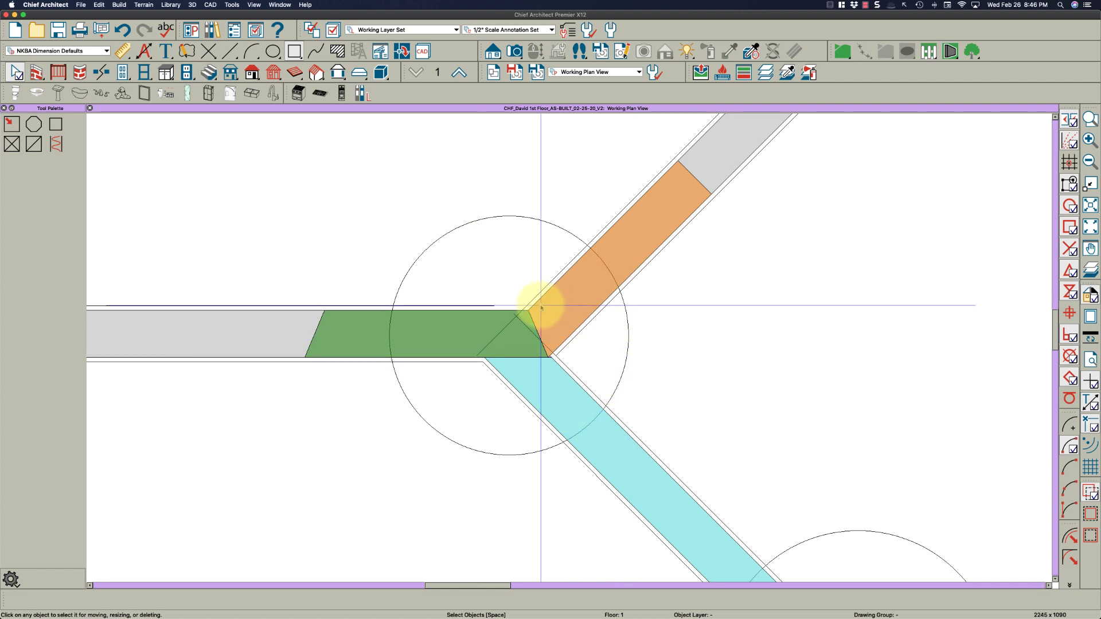
# Move the green box about 20" left, the orange box about 20" diagonally up-left and the cyan box about 13 3/8" left.
pyautogui.scroll(5, 528, 388)
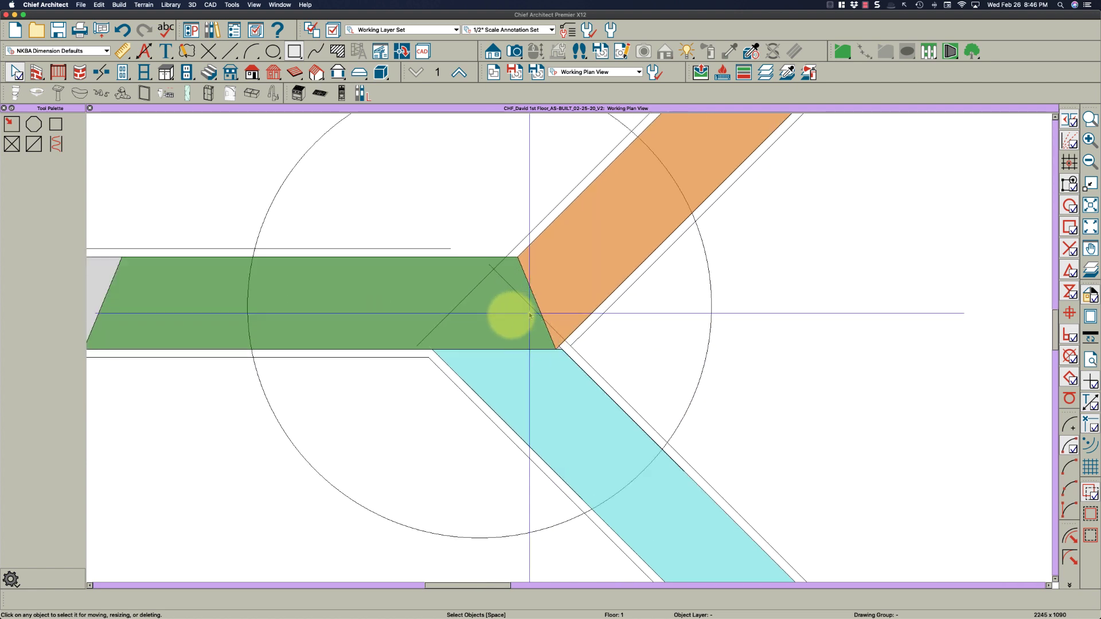
pyautogui.scroll(2, 564, 356)
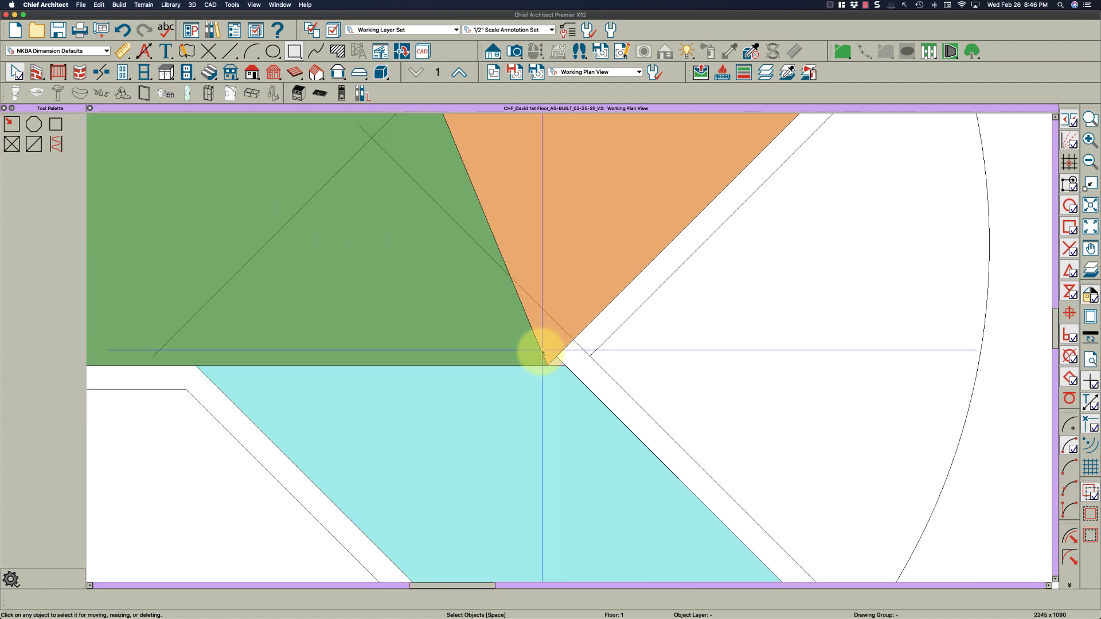
pyautogui.scroll(-5, 542, 351)
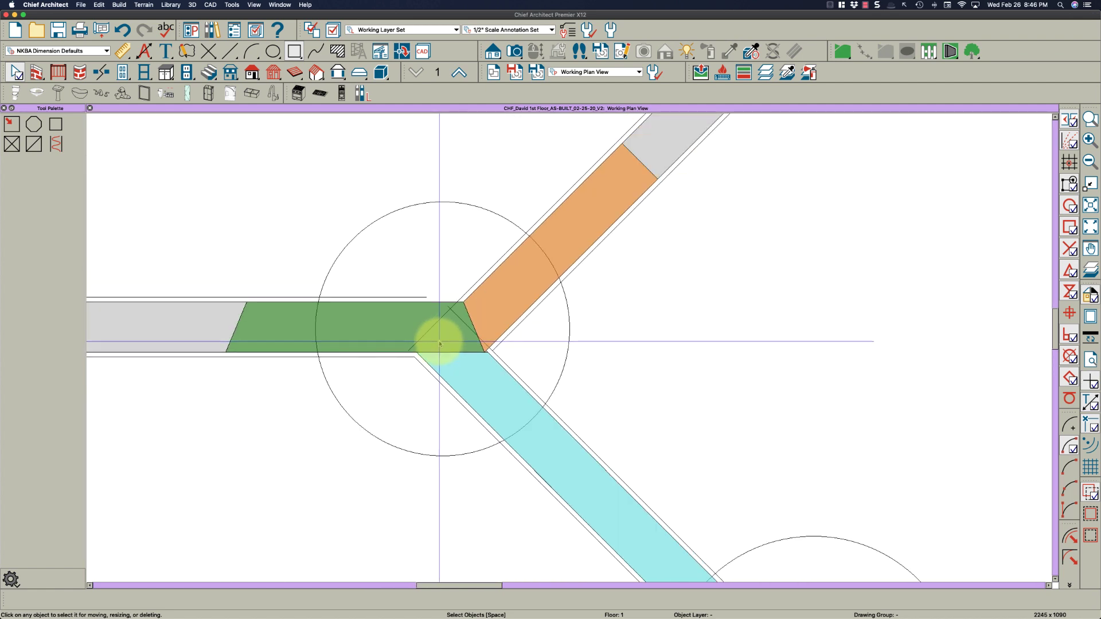
pyautogui.scroll(-5, 458, 333)
pyautogui.scroll(6, 573, 378)
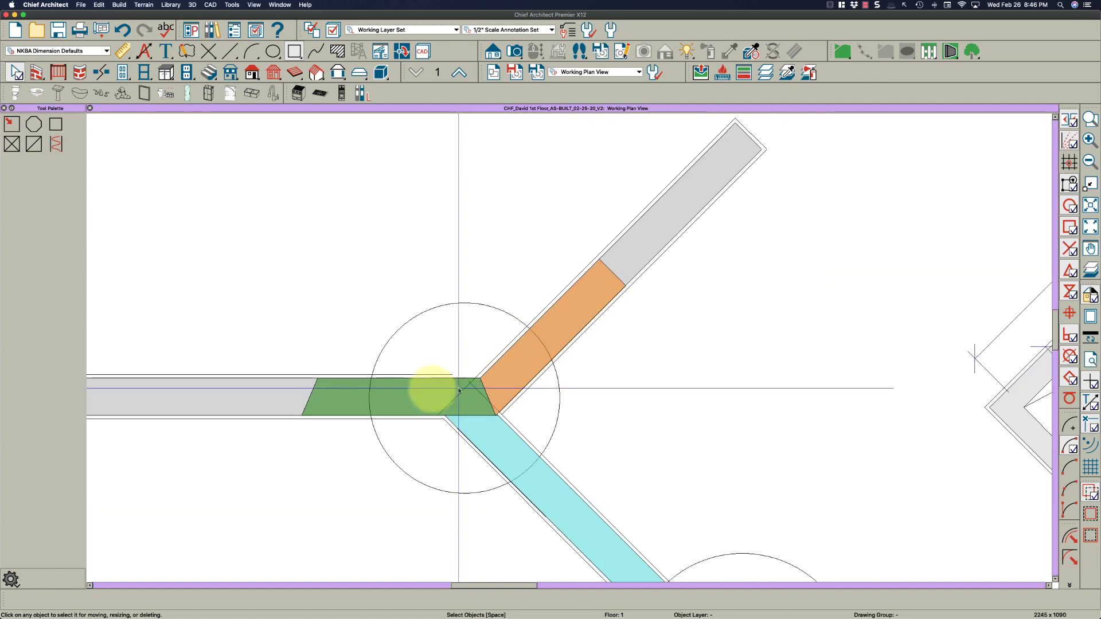
pyautogui.click(430, 390)
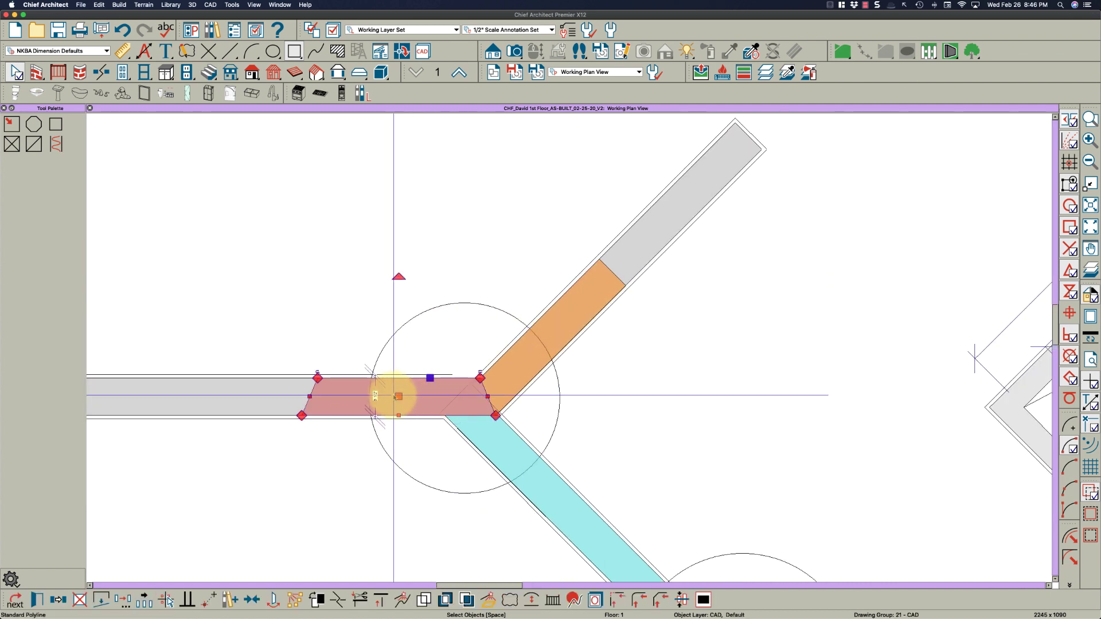
pyautogui.moveTo(398, 396); pyautogui.dragTo(261, 396)
pyautogui.press('Escape')
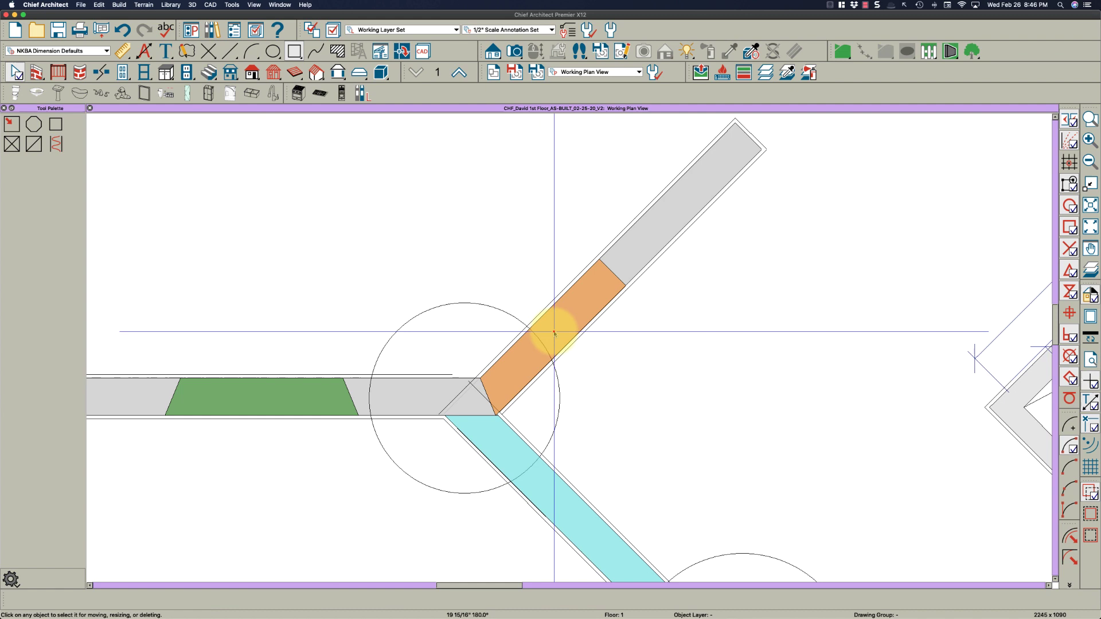
pyautogui.click(554, 332)
pyautogui.moveTo(551, 332); pyautogui.dragTo(457, 236)
pyautogui.click(547, 509)
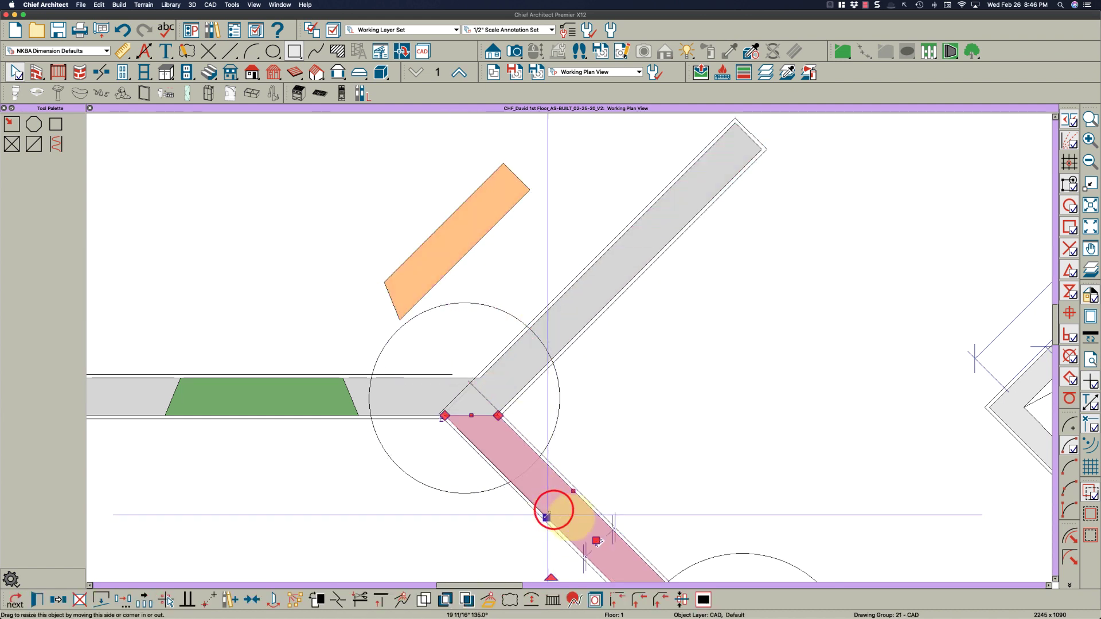
pyautogui.moveTo(596, 540); pyautogui.dragTo(503, 540)
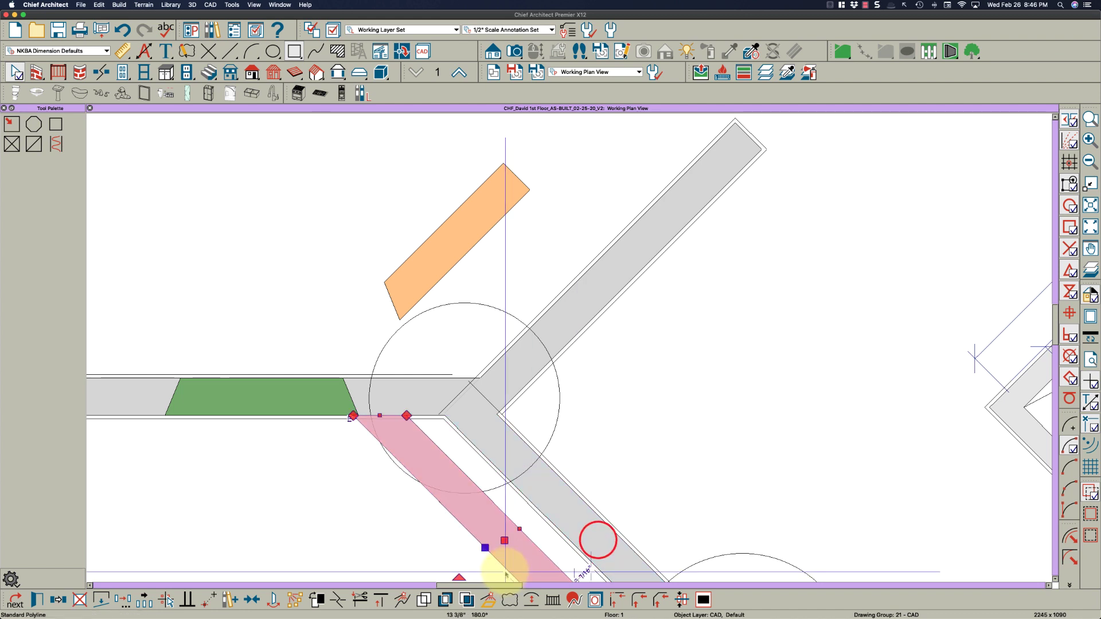
# Pull the upper angled wall's end back along its line, away from the three-wall junction.
pyautogui.scroll(2, 497, 476)
pyautogui.scroll(3, 496, 471)
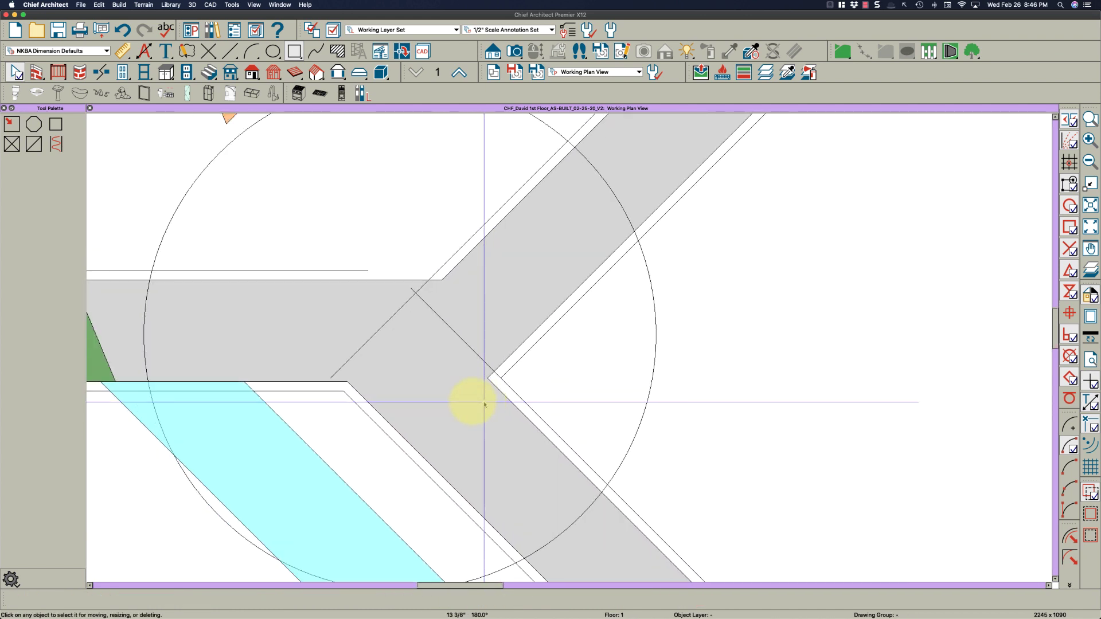
pyautogui.click(472, 412)
pyautogui.click(497, 323)
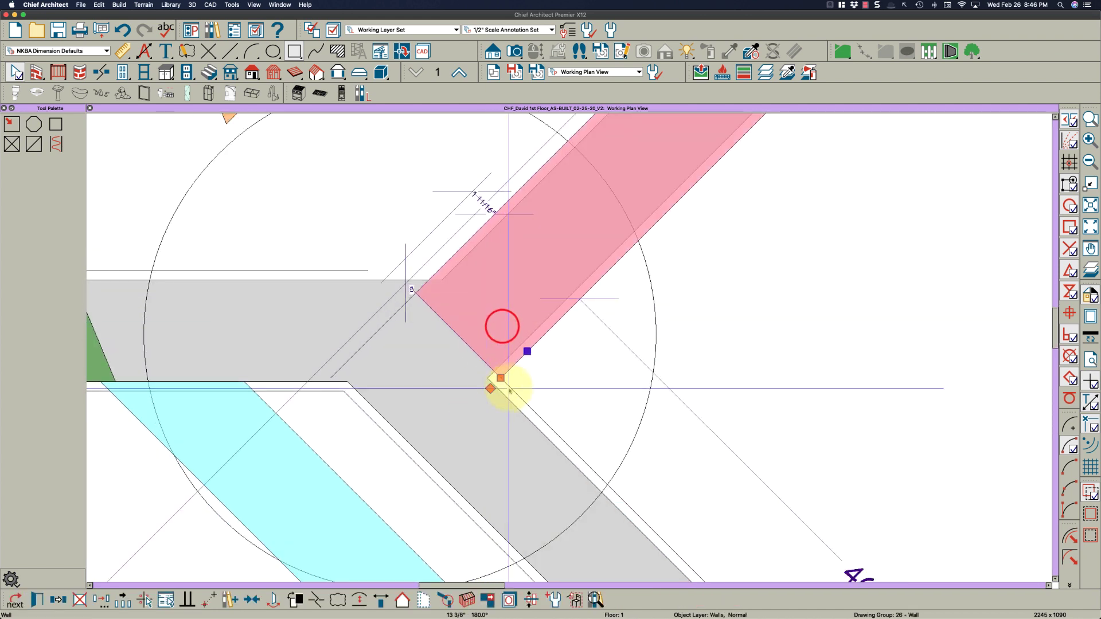
pyautogui.moveTo(503, 385); pyautogui.dragTo(737, 184)
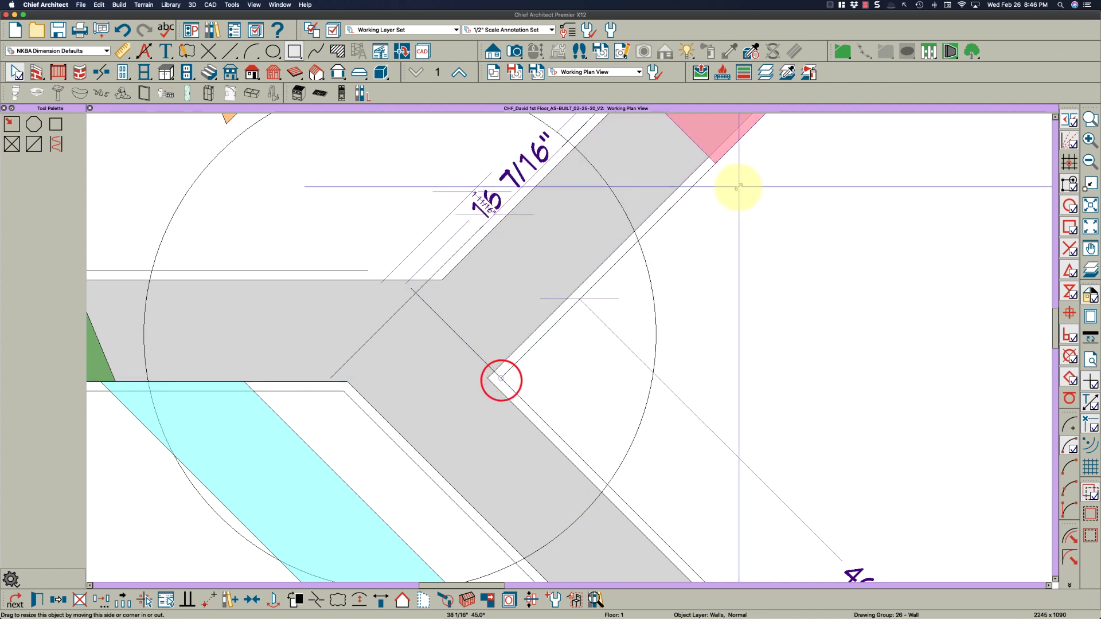
pyautogui.click(565, 298)
# Edit the lower angled wall's layer intersections, moving its framing layer's end toward the outer corner shared with the horizontal wall.
pyautogui.click(484, 376)
pyautogui.click(414, 377)
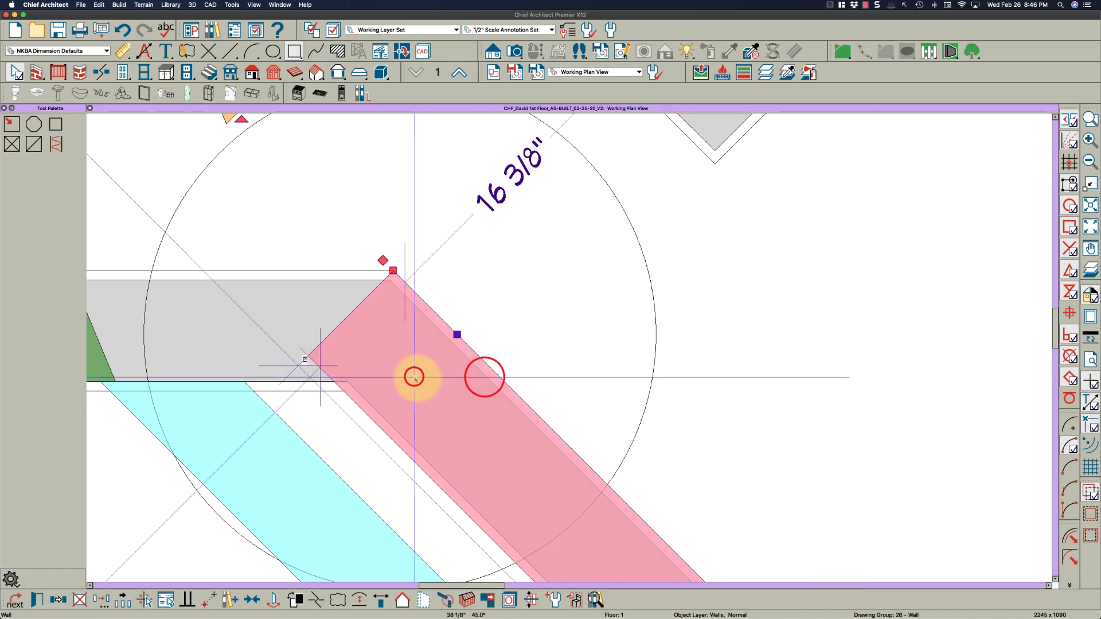
pyautogui.click(486, 601)
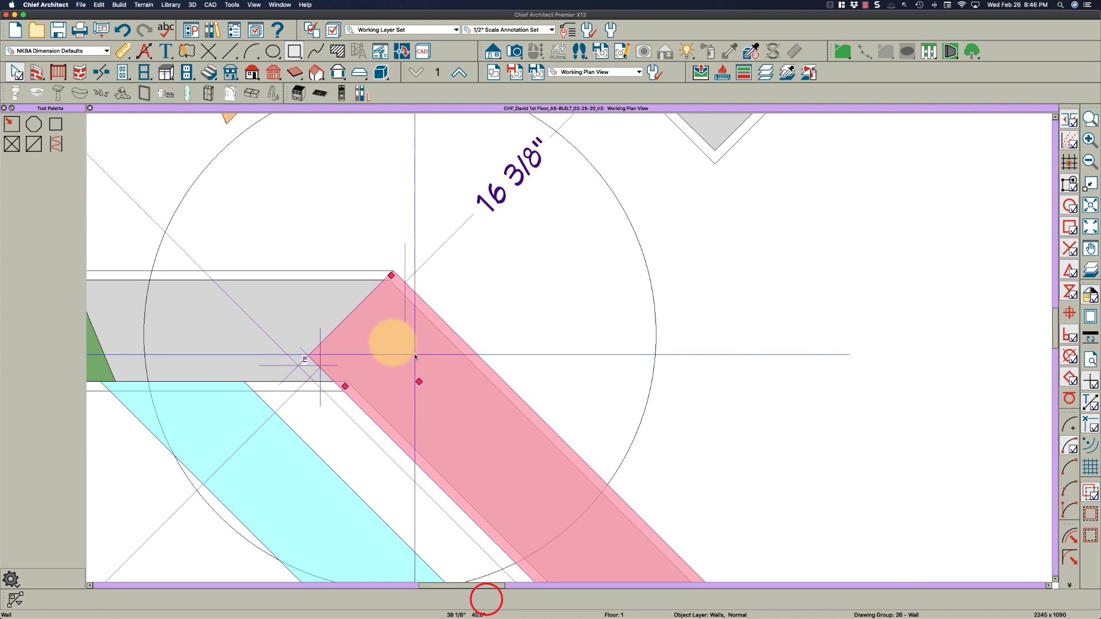
pyautogui.scroll(2, 344, 350)
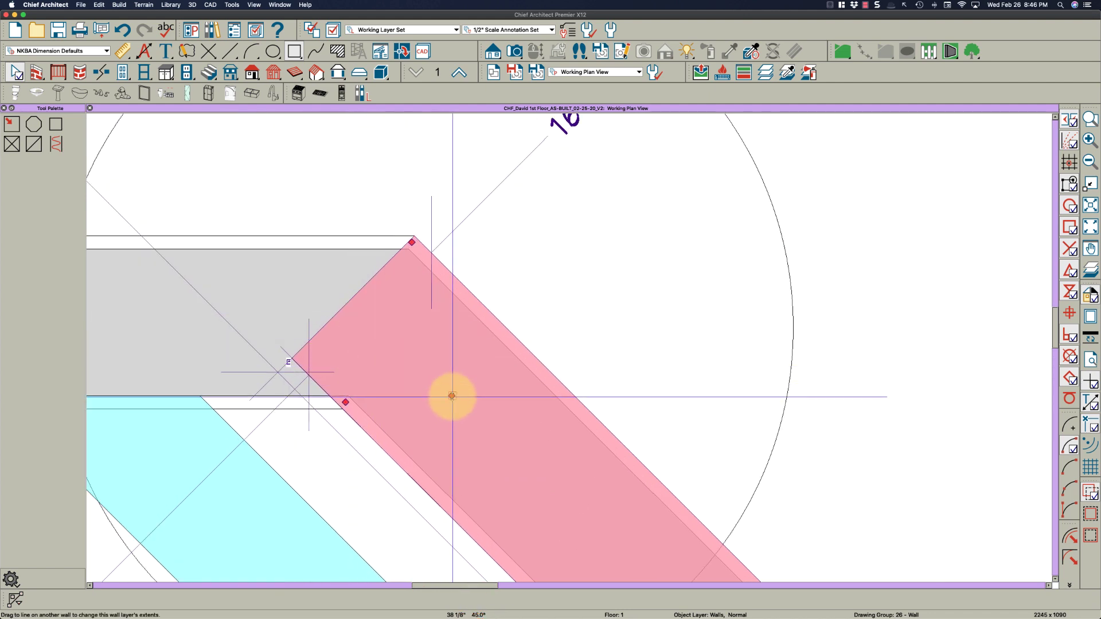
pyautogui.moveTo(452, 396); pyautogui.dragTo(412, 243)
pyautogui.press('Escape')
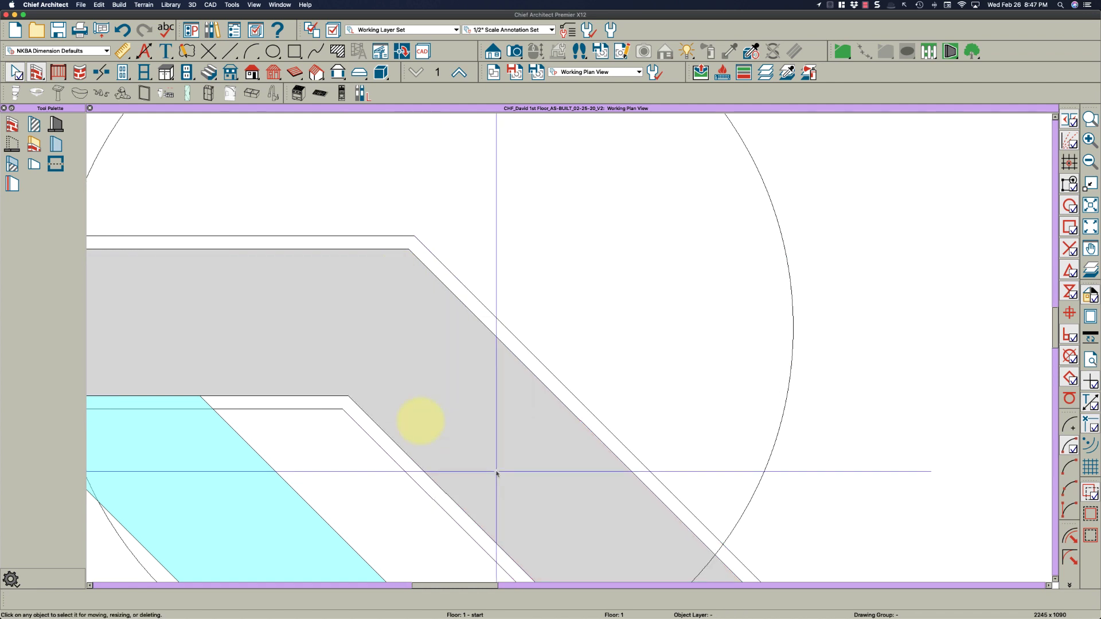
# Edit the horizontal wall's layer intersections, adjusting where its framing layer ends at the corner with the lower angled wall.
pyautogui.click(247, 332)
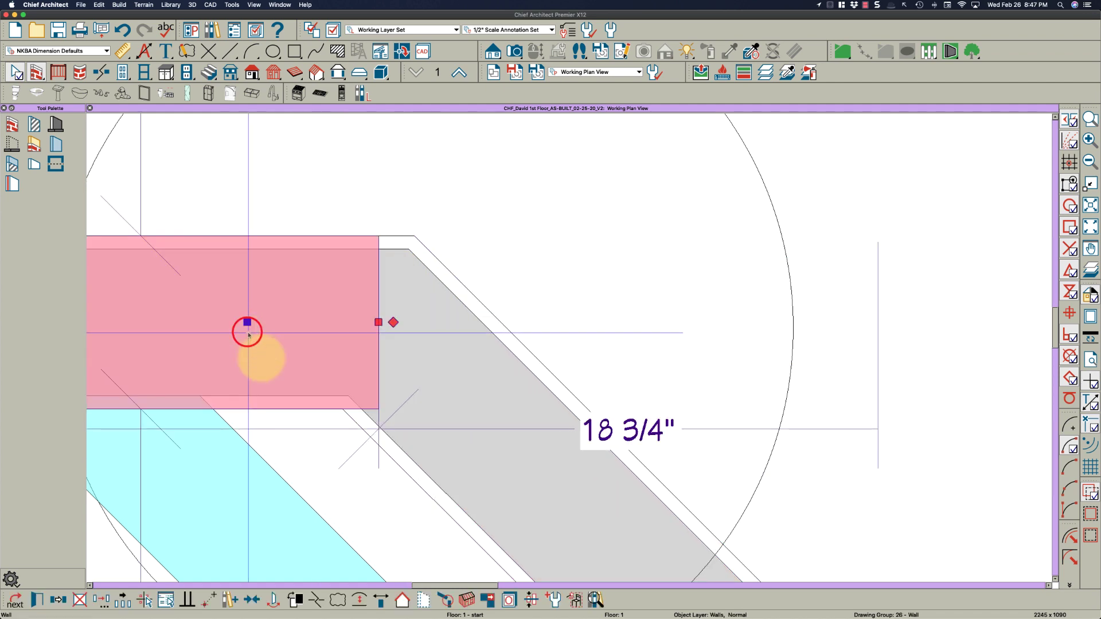
pyautogui.click(488, 600)
pyautogui.moveTo(378, 323); pyautogui.dragTo(357, 297)
pyautogui.press('Escape')
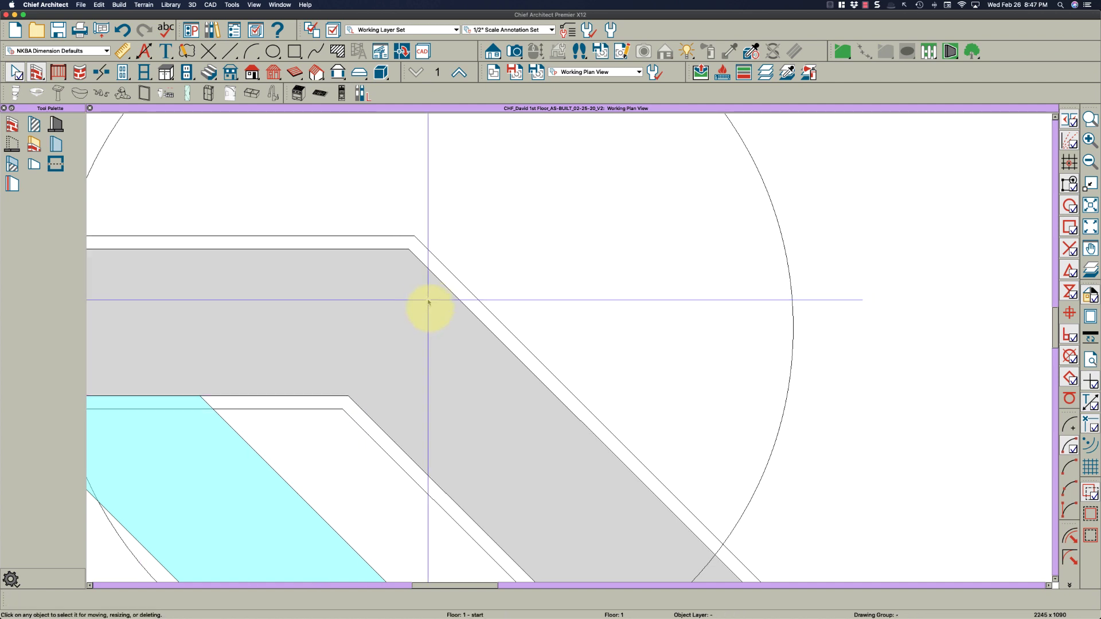
# Extend the upper angled wall's lower end along its line until it reaches the lower angled wall at the three-wall junction.
pyautogui.scroll(-5, 428, 302)
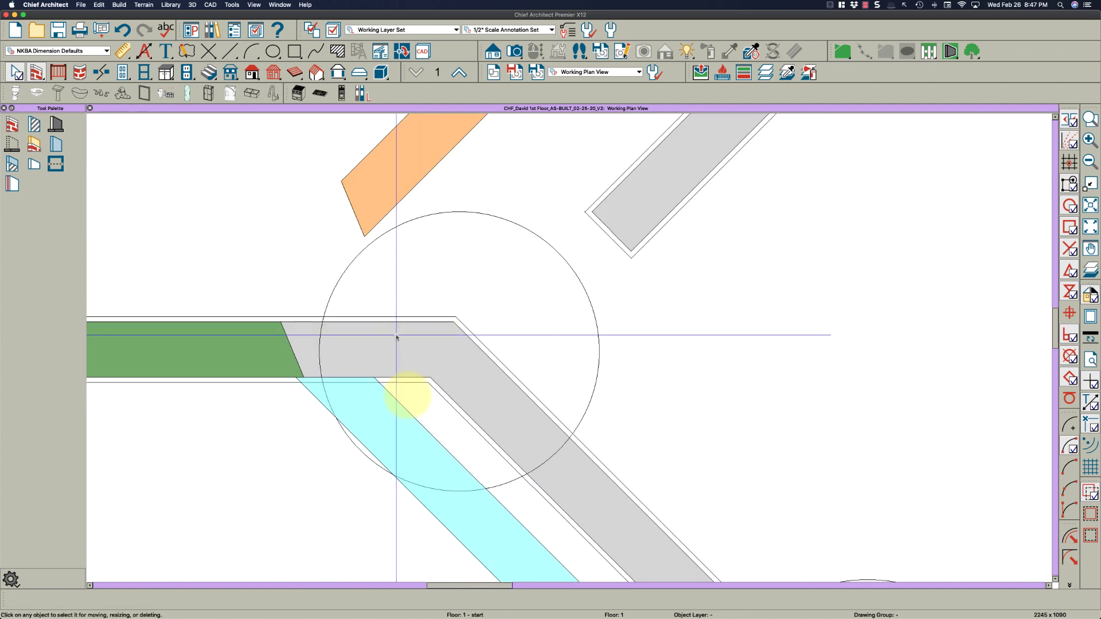
pyautogui.scroll(-1, 570, 238)
pyautogui.click(560, 246)
pyautogui.scroll(2, 551, 270)
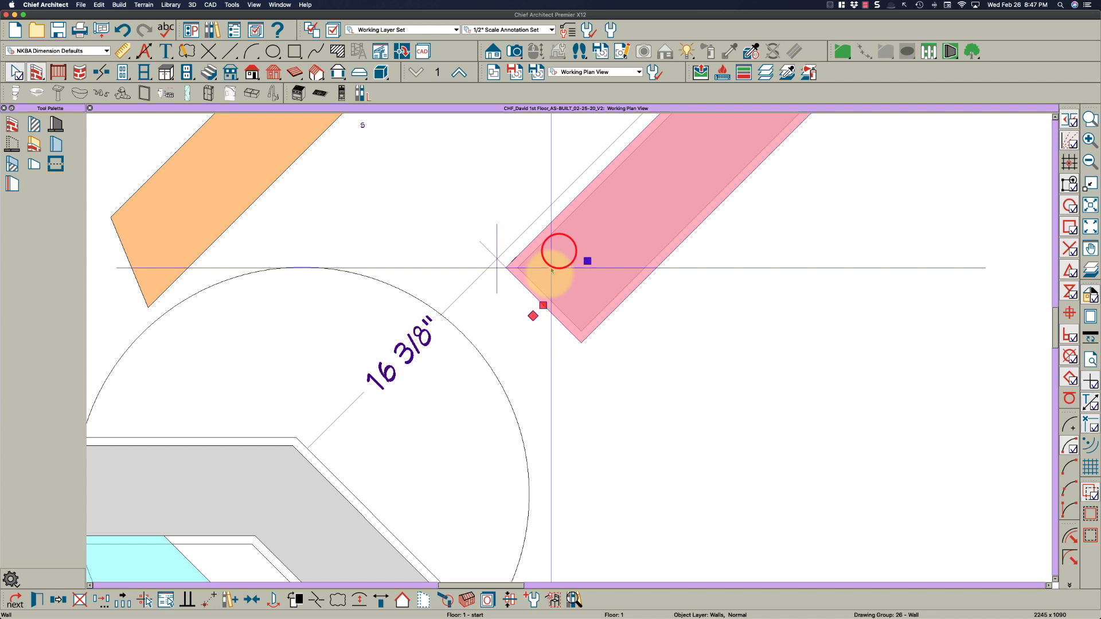
pyautogui.moveTo(540, 304); pyautogui.dragTo(362, 434)
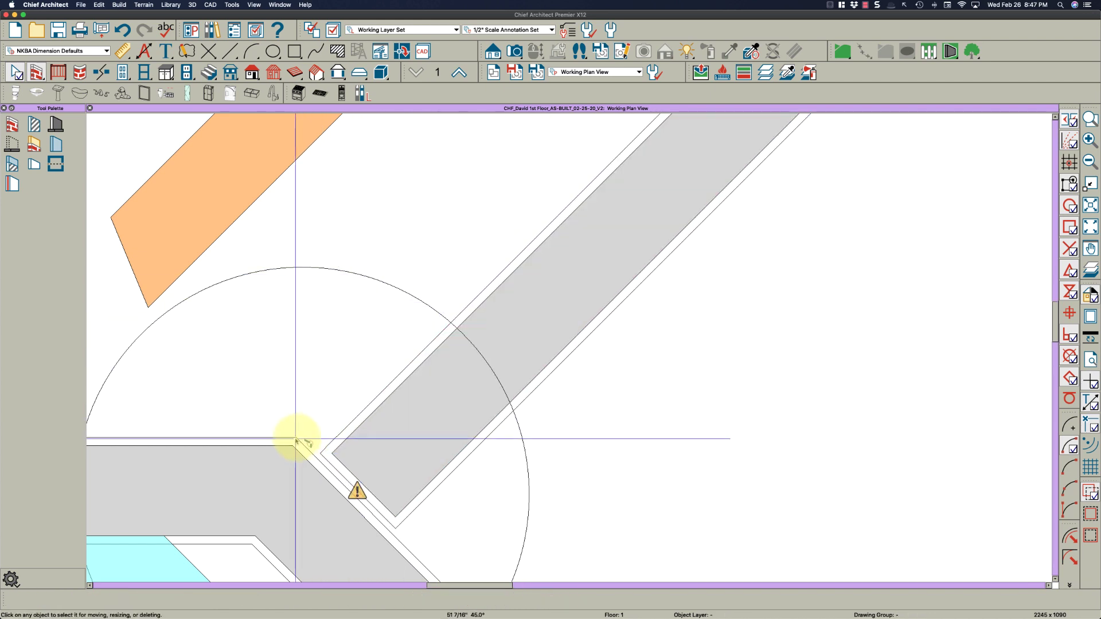
pyautogui.scroll(-2, 380, 421)
pyautogui.scroll(1, 394, 422)
# Set the general wall defaults to resize about the Outer Surface.
pyautogui.click(393, 423)
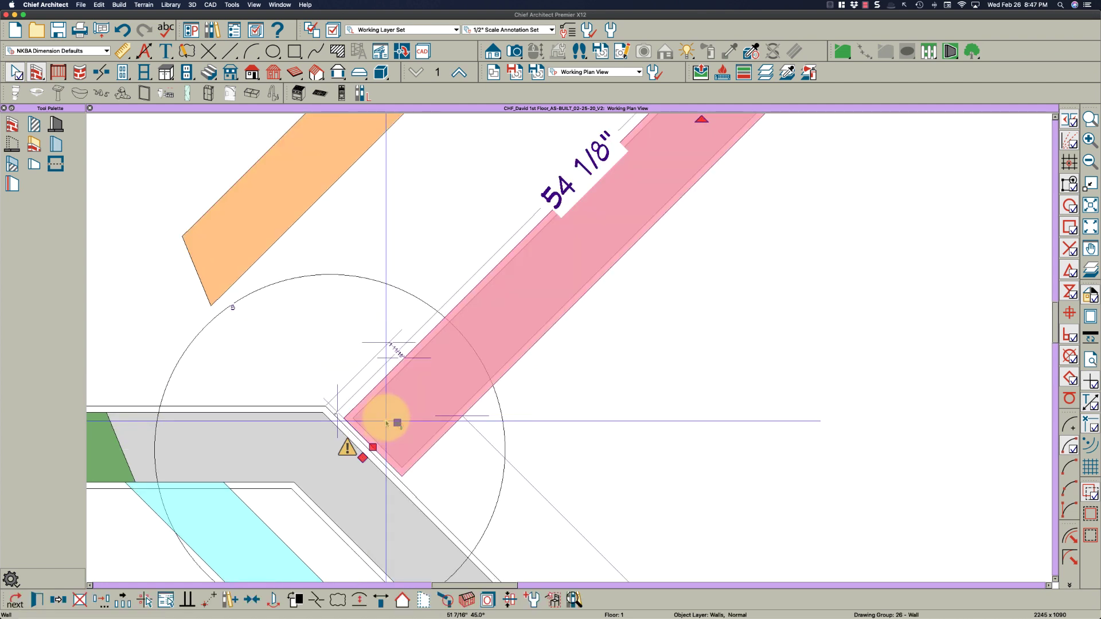
pyautogui.doubleClick(35, 71)
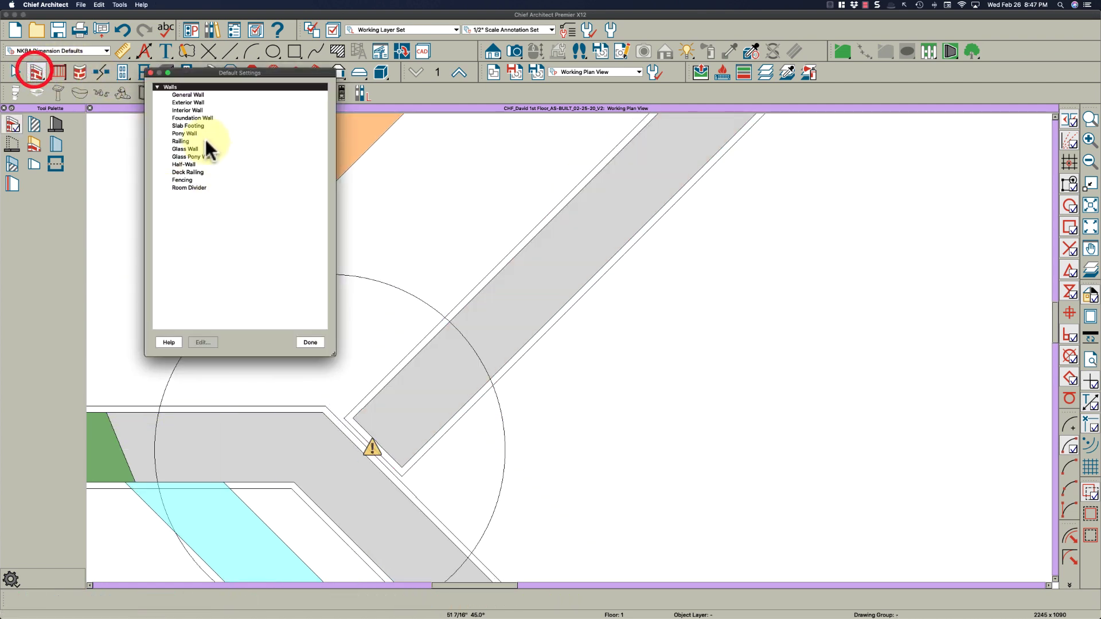
pyautogui.doubleClick(184, 95)
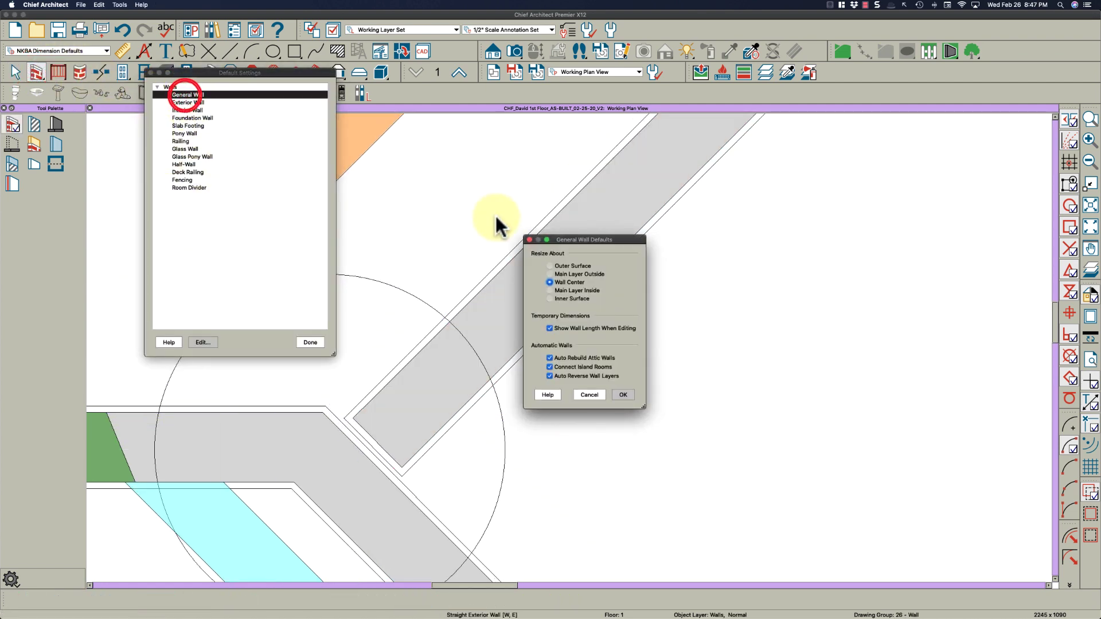
pyautogui.click(563, 265)
pyautogui.click(621, 394)
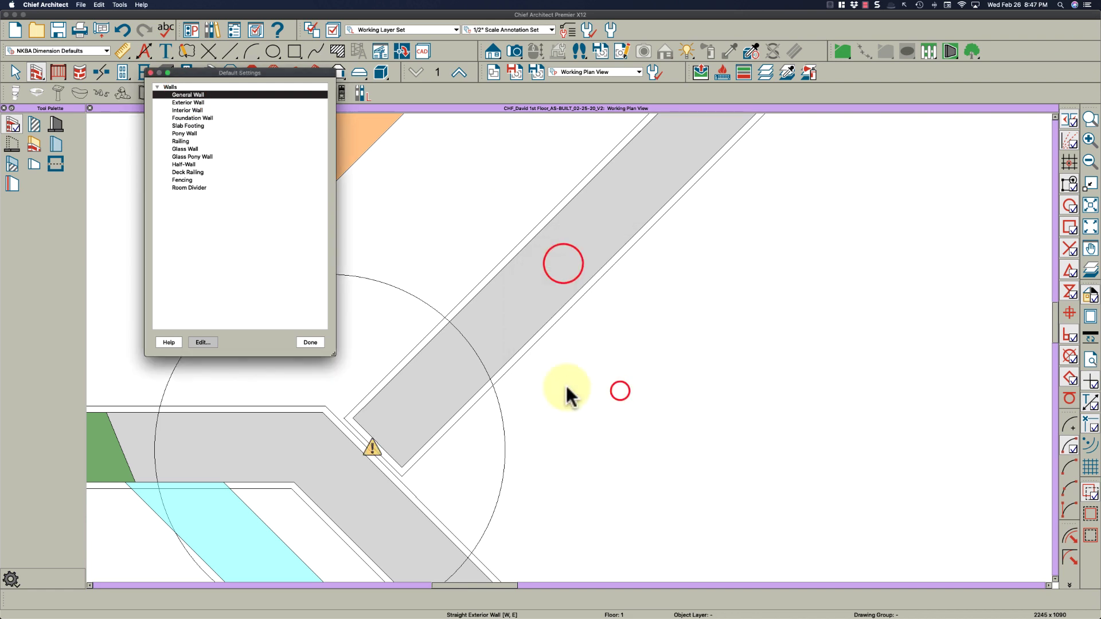
pyautogui.click(310, 343)
# Move the upper angled wall so its outer surface meets the outer corner of the horizontal wall at the junction.
pyautogui.click(400, 380)
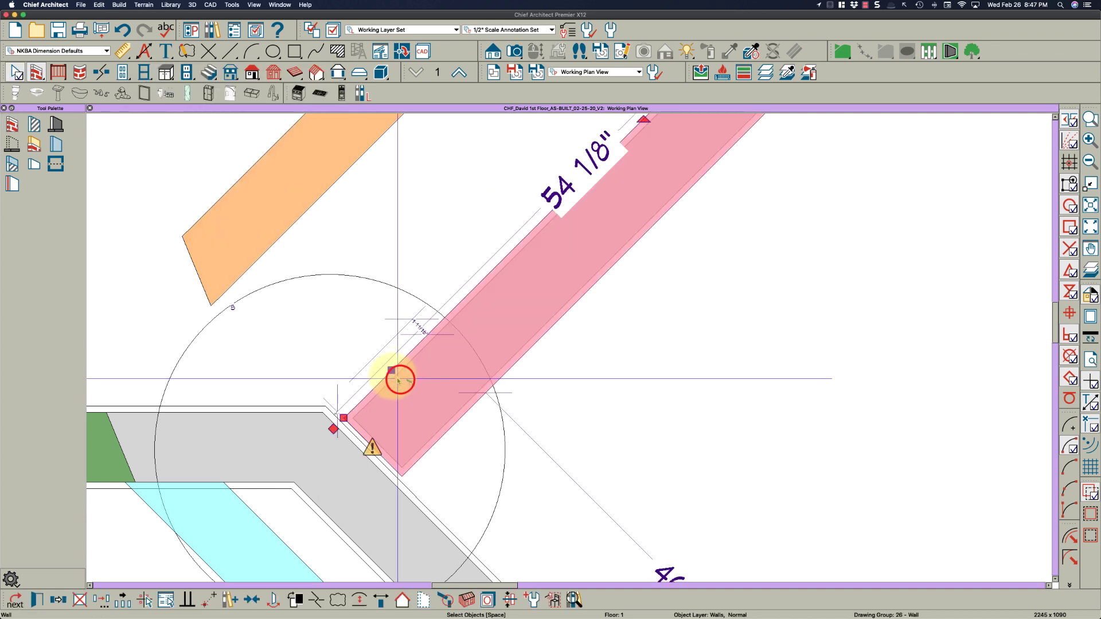
pyautogui.moveTo(404, 376); pyautogui.dragTo(318, 406)
pyautogui.press('Escape')
pyautogui.scroll(3, 342, 420)
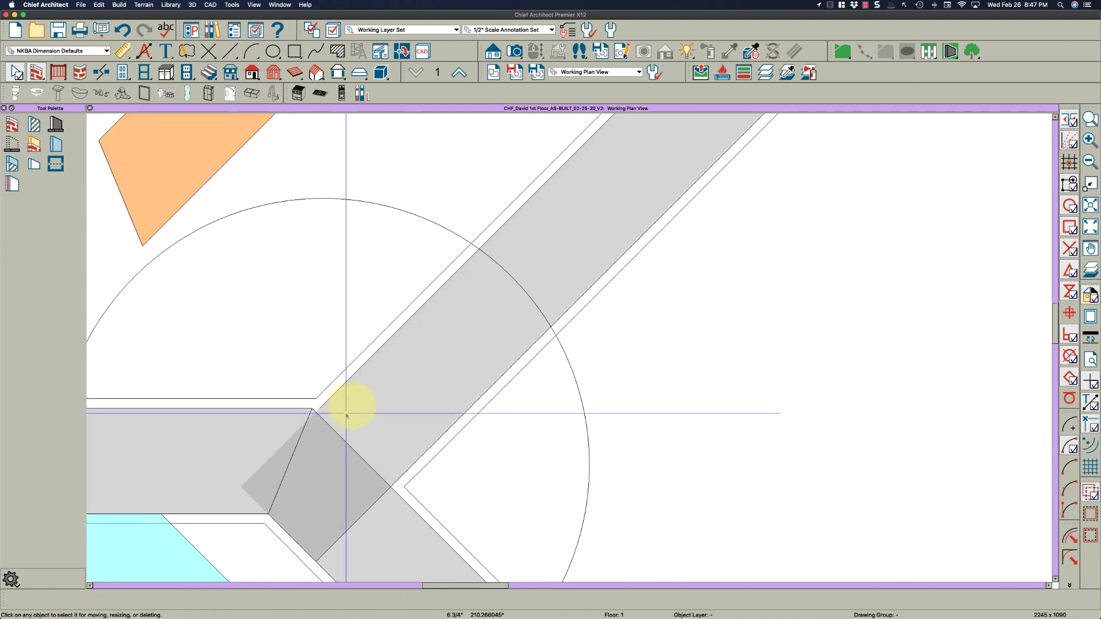
# Edit the upper angled wall's layer intersections, pulling its framing layer's end back to the lower angled wall's outer face.
pyautogui.scroll(-5, 406, 404)
pyautogui.click(424, 377)
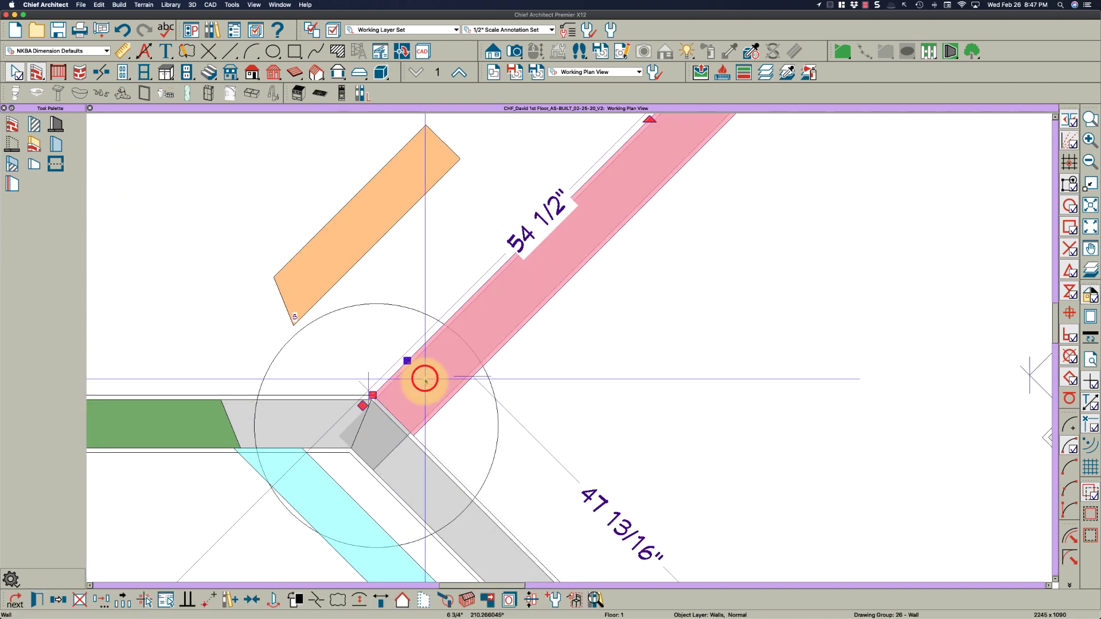
pyautogui.click(488, 600)
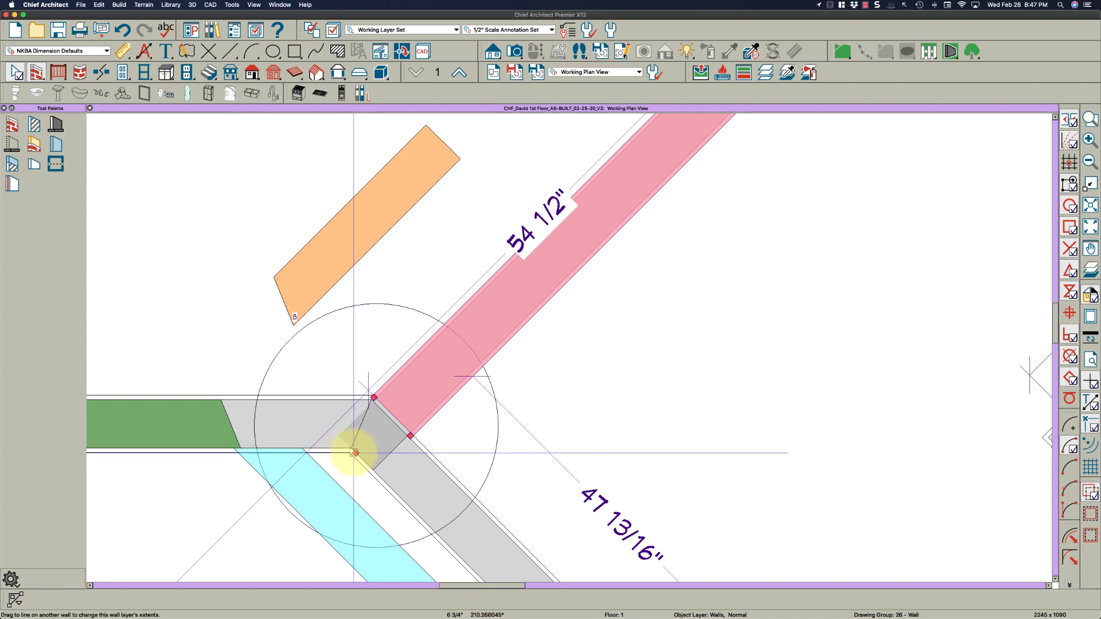
pyautogui.moveTo(352, 449); pyautogui.dragTo(389, 416)
pyautogui.press('Escape')
pyautogui.scroll(1, 425, 363)
pyautogui.scroll(-5, 427, 362)
pyautogui.scroll(10, 412, 375)
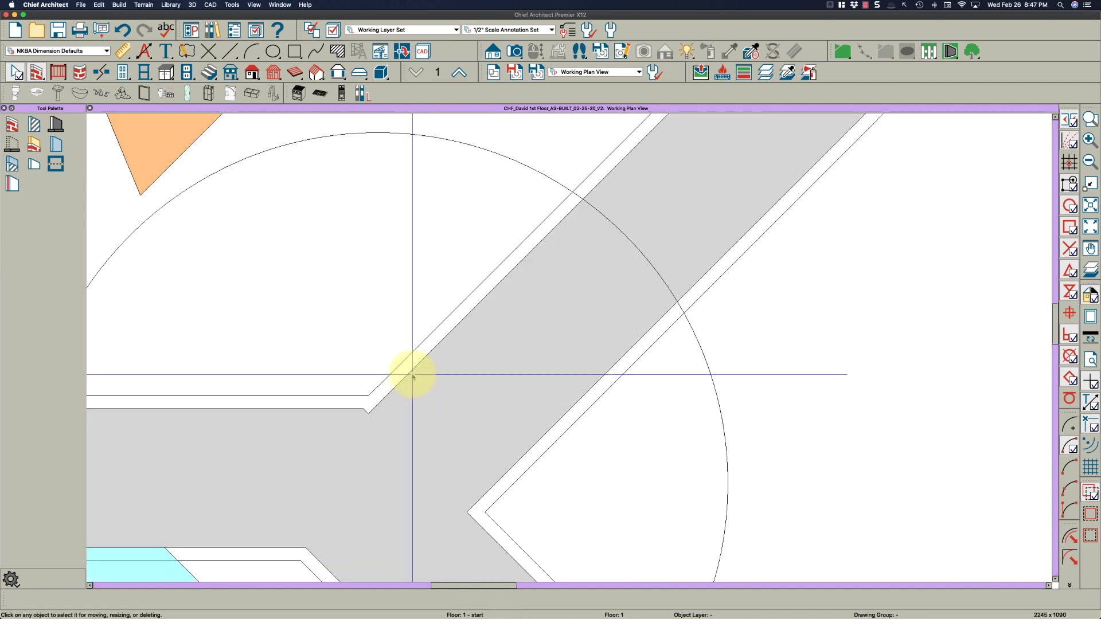
# Set the general wall defaults to resize about the Main Layer Outside.
pyautogui.click(413, 383)
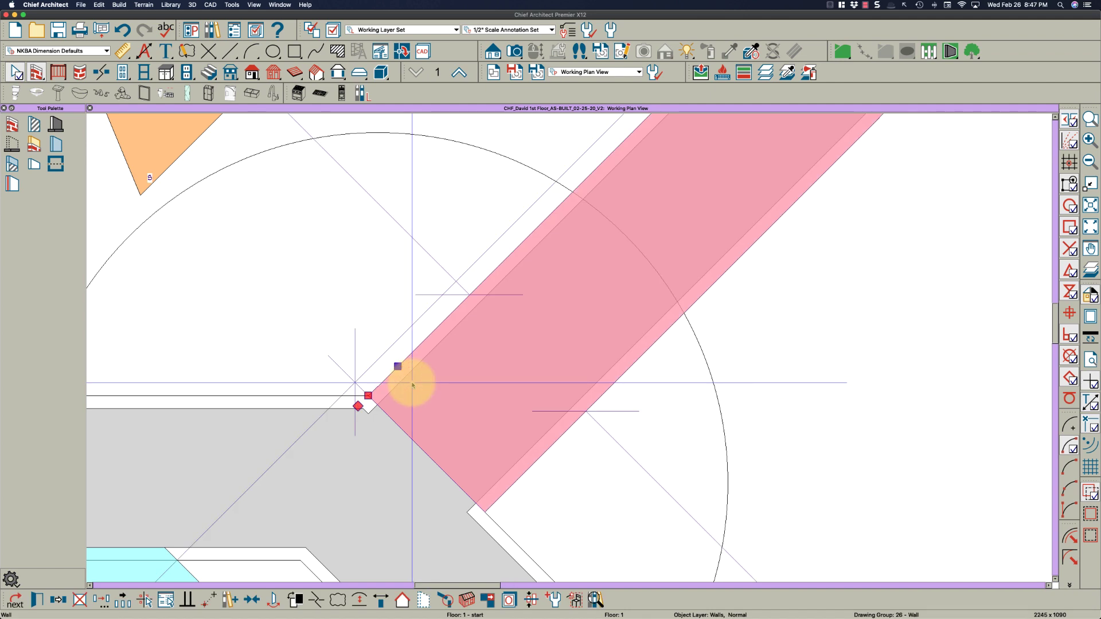
pyautogui.click(37, 72)
pyautogui.click(190, 93)
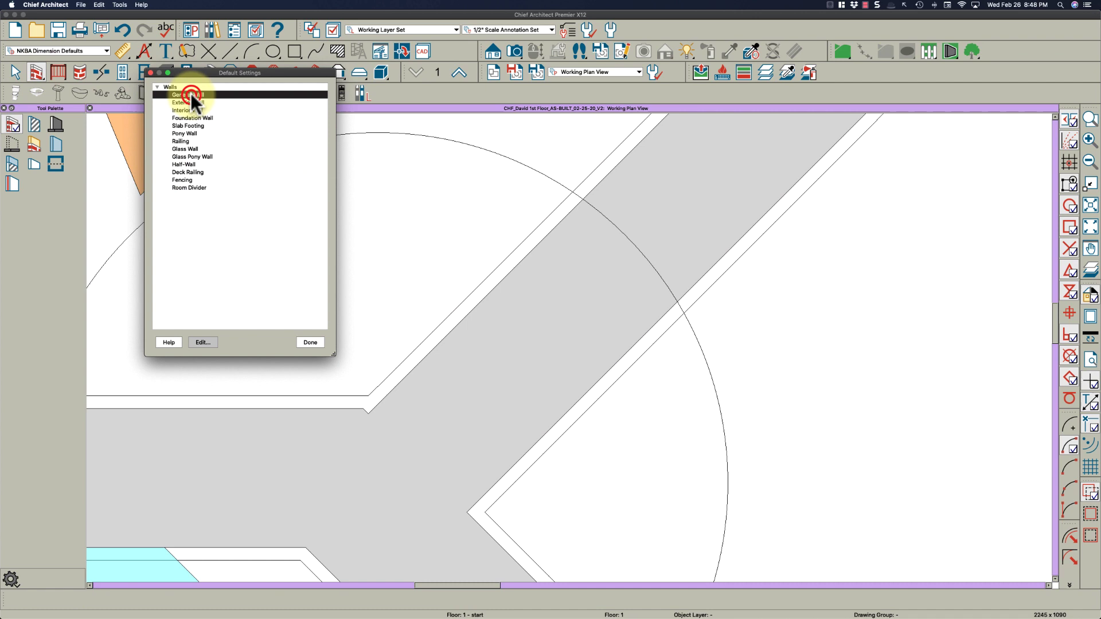
pyautogui.click(191, 92)
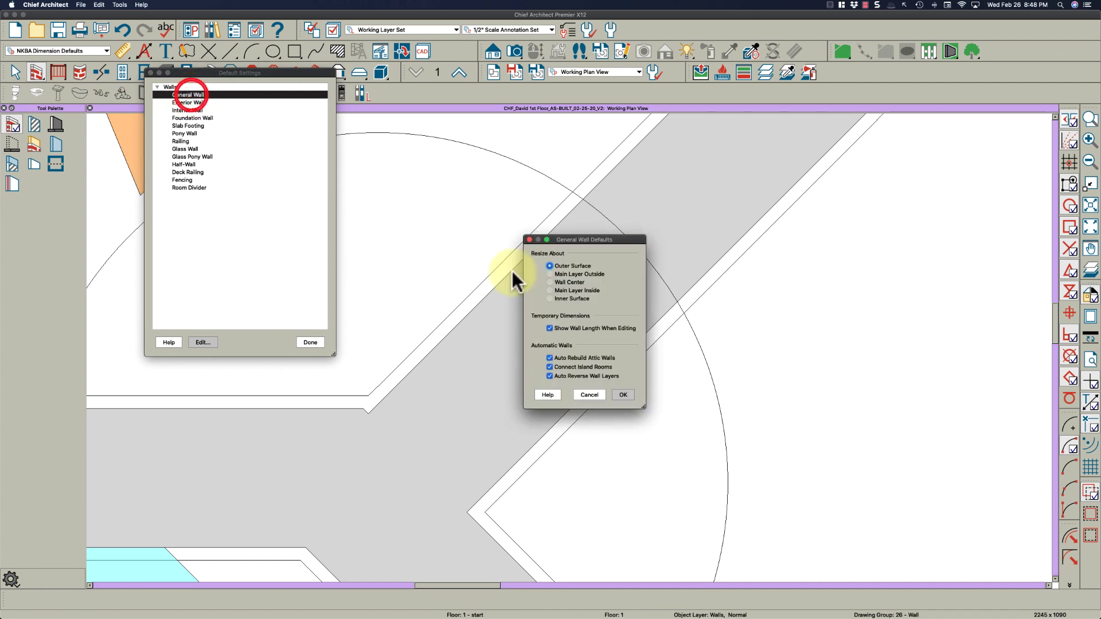
pyautogui.click(622, 395)
pyautogui.click(310, 342)
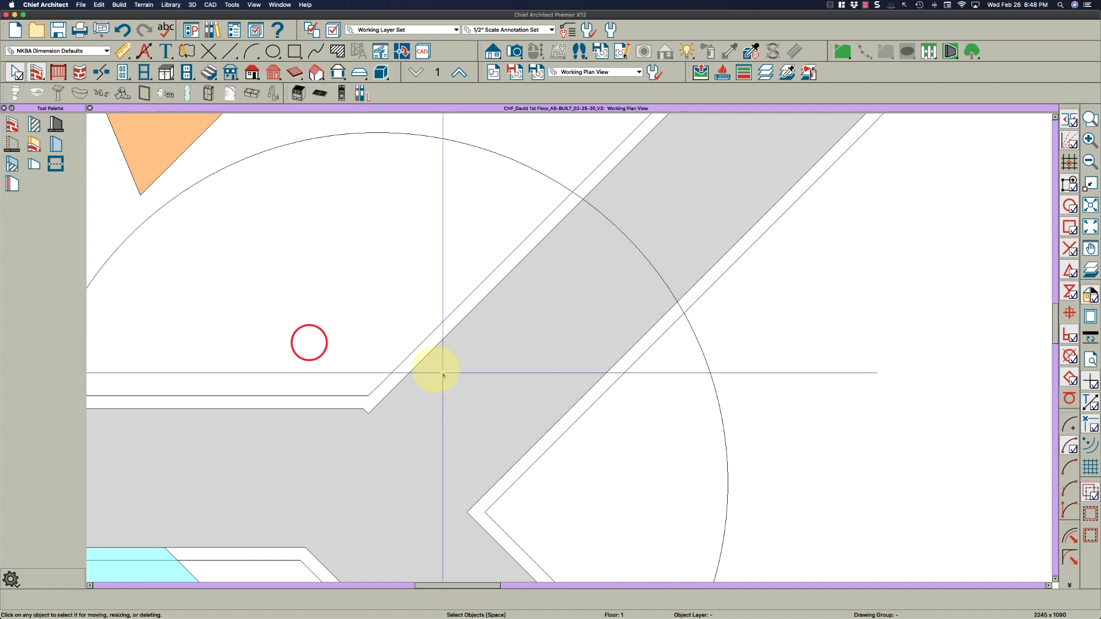
# Move the upper angled wall so the outside of its main layer meets the horizontal wall's framing corner.
pyautogui.click(423, 363)
pyautogui.moveTo(422, 361); pyautogui.dragTo(356, 413)
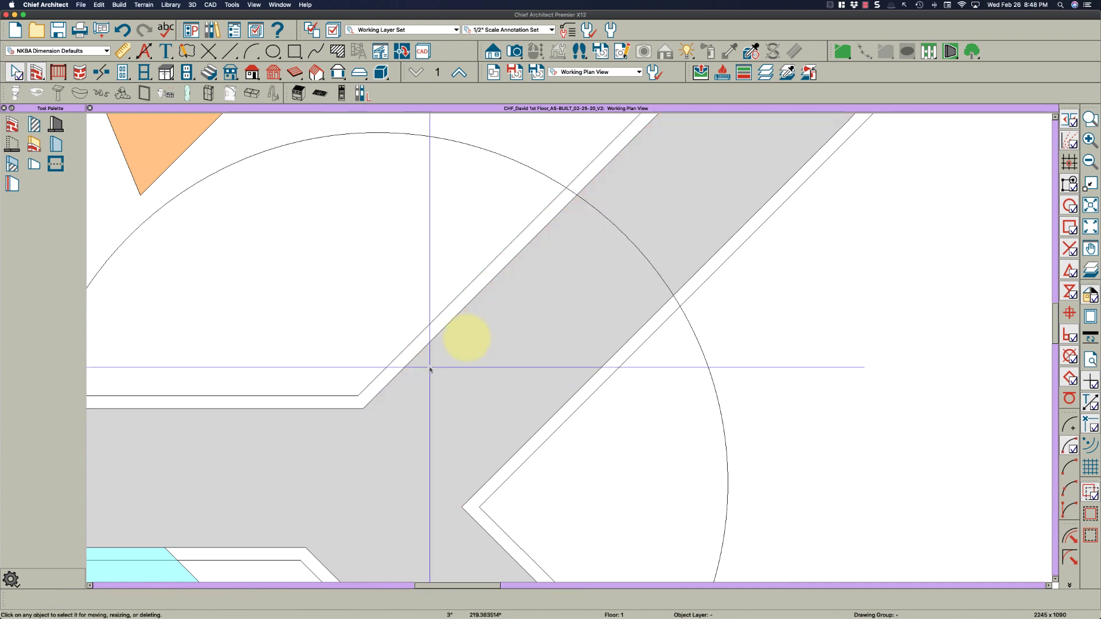
pyautogui.scroll(-2, 466, 362)
pyautogui.click(474, 385)
pyautogui.press('Escape')
pyautogui.scroll(4, 457, 429)
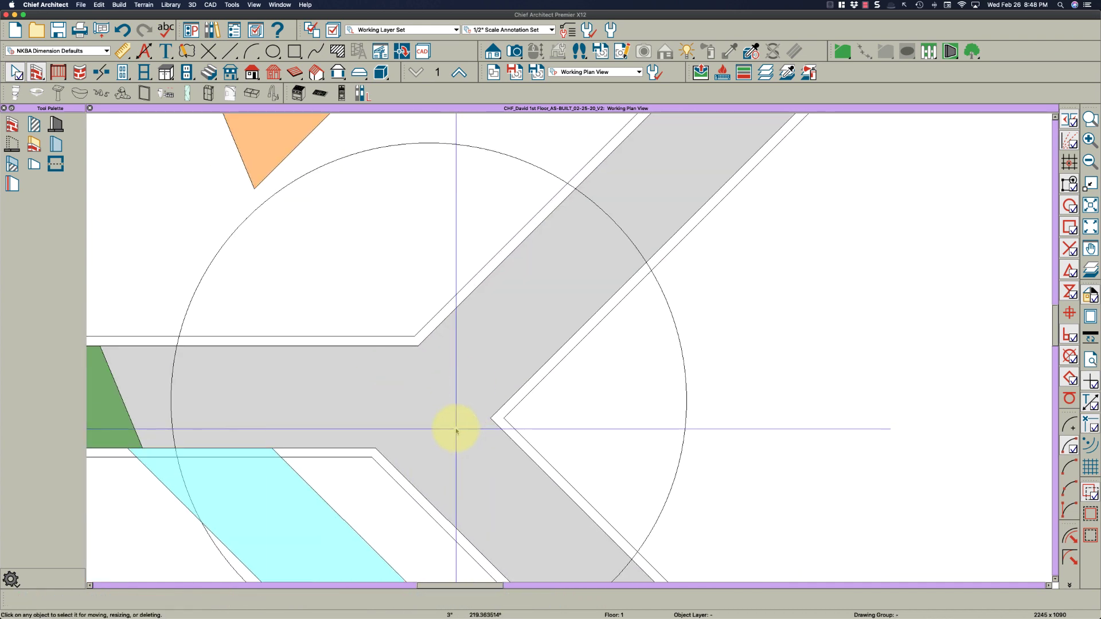
# Examine the three-wall junction, checking how the framing layers and outer lines of the horizontal, upper and lower angled walls meet.
pyautogui.click(456, 429)
pyautogui.press('Escape')
pyautogui.scroll(-1, 506, 292)
pyautogui.scroll(-5, 504, 310)
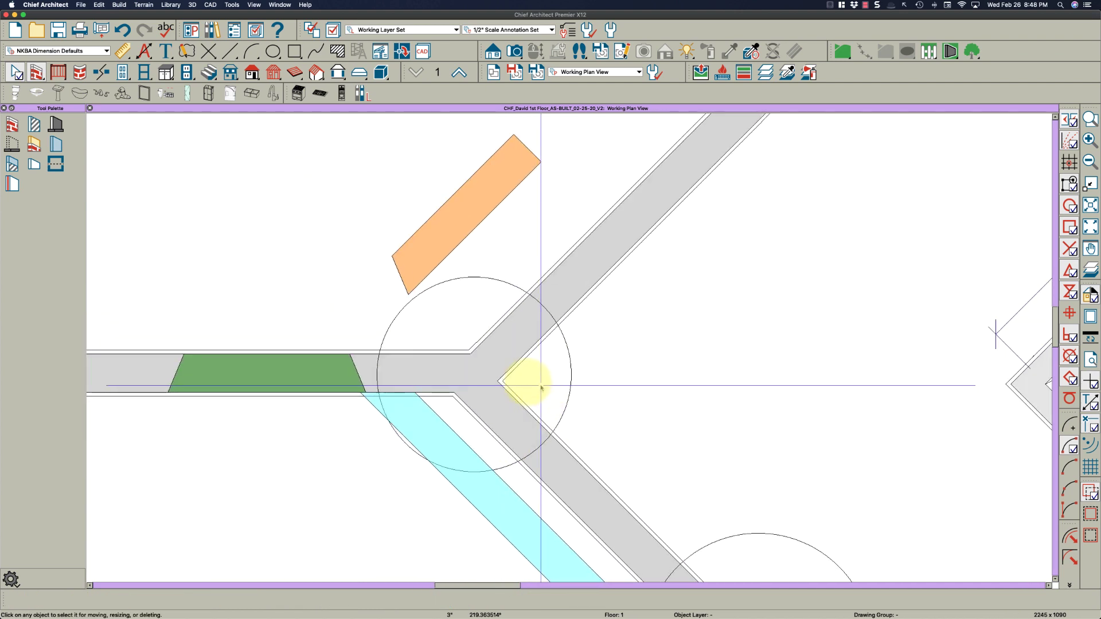
pyautogui.scroll(1, 500, 382)
pyautogui.scroll(1, 473, 356)
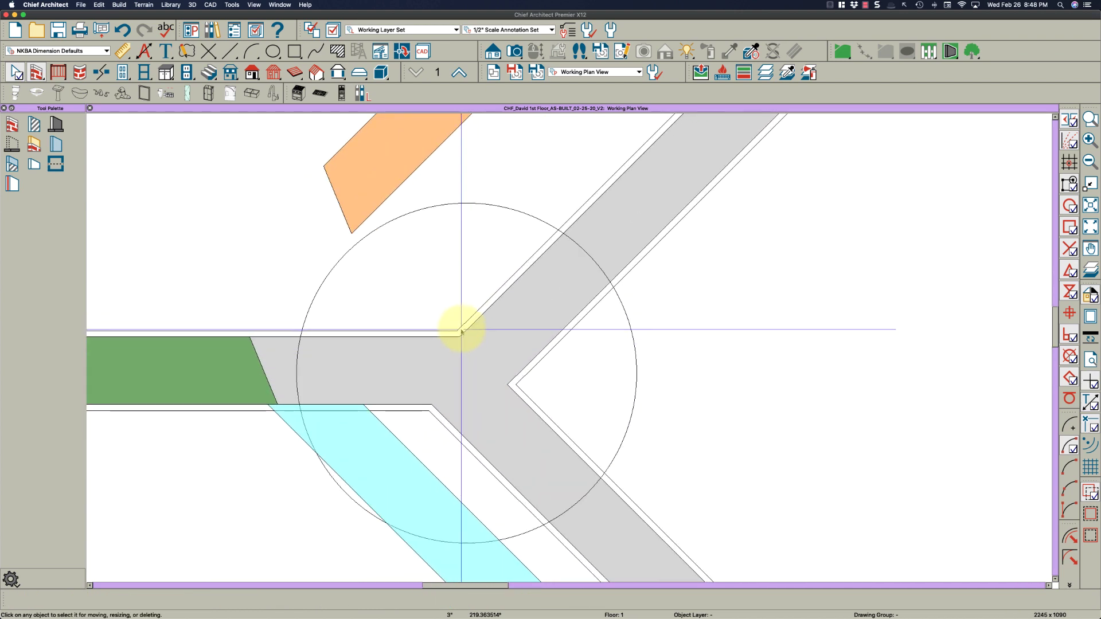
pyautogui.scroll(1, 455, 383)
pyautogui.scroll(-3, 519, 358)
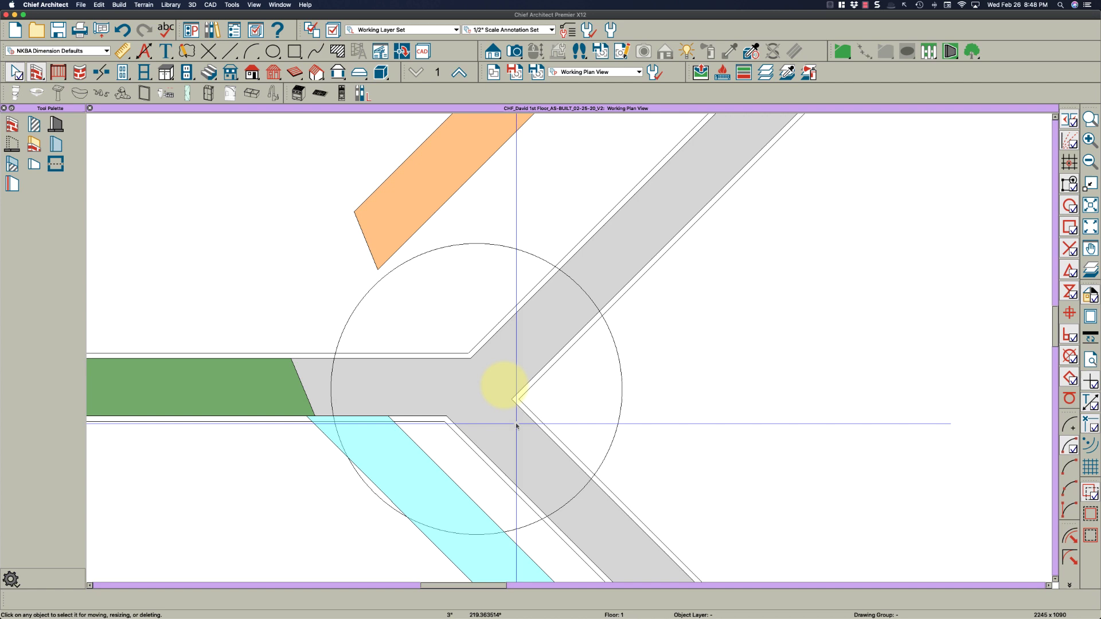
pyautogui.scroll(1, 467, 386)
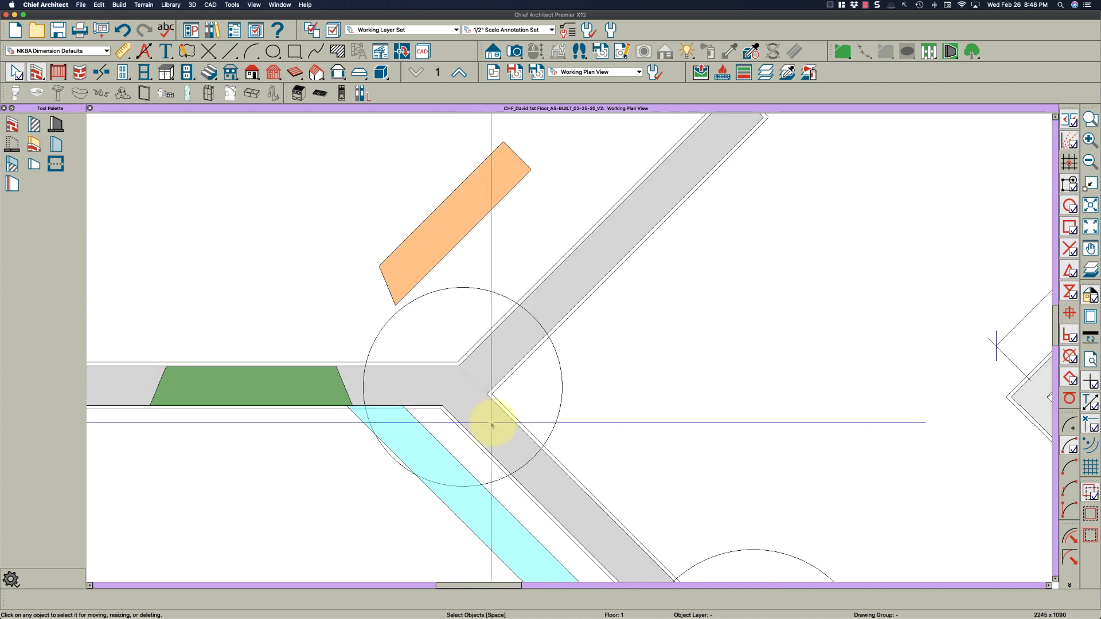
pyautogui.click(485, 410)
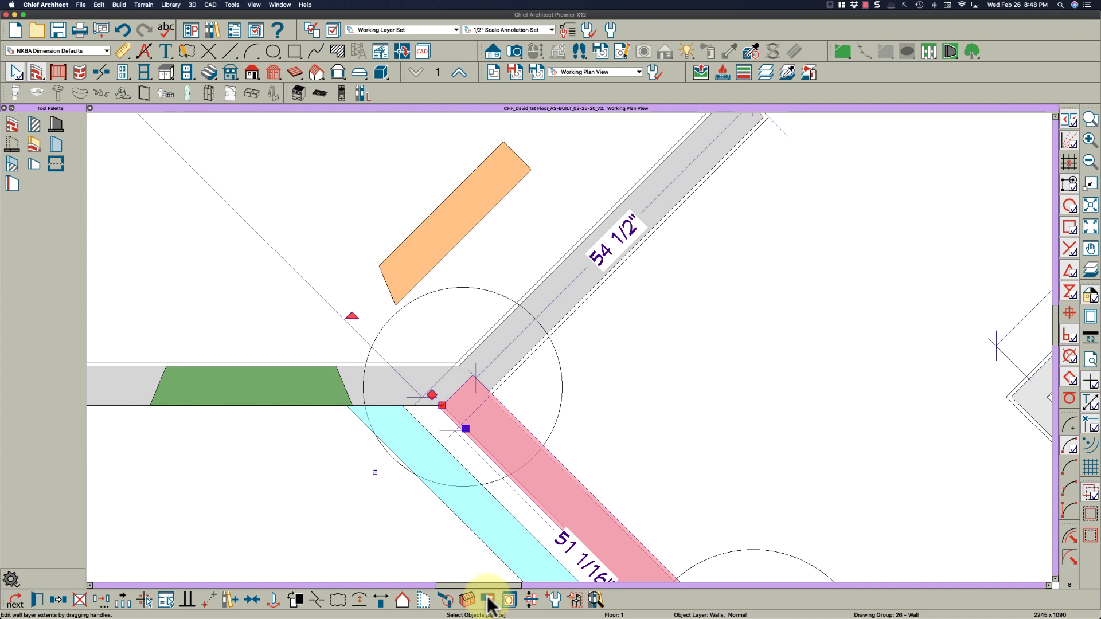
pyautogui.press('Escape')
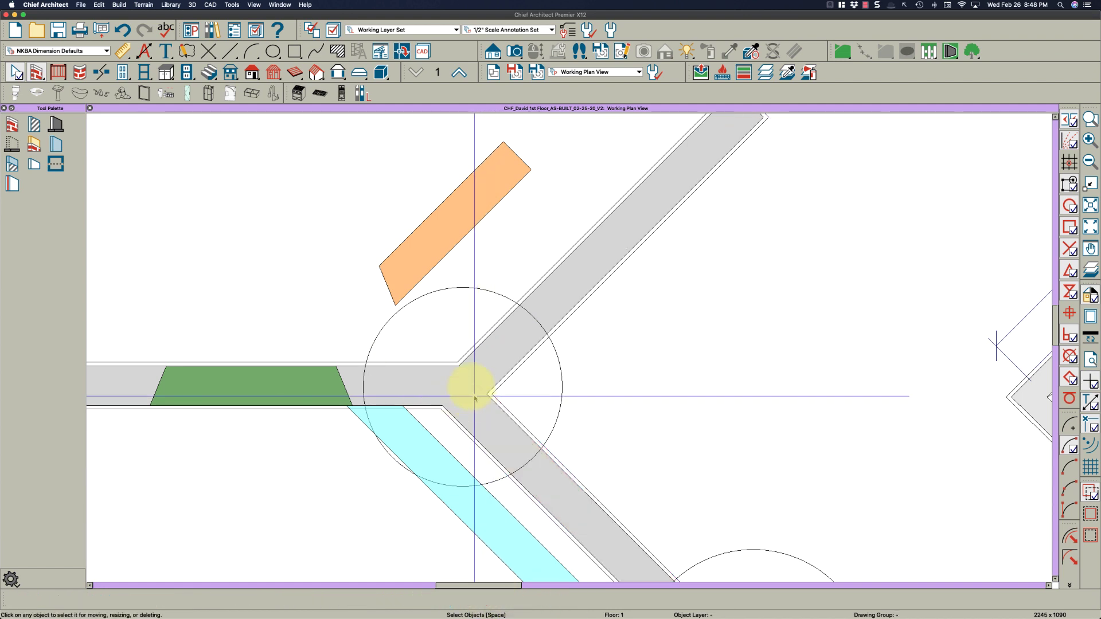
pyautogui.scroll(-1, 459, 395)
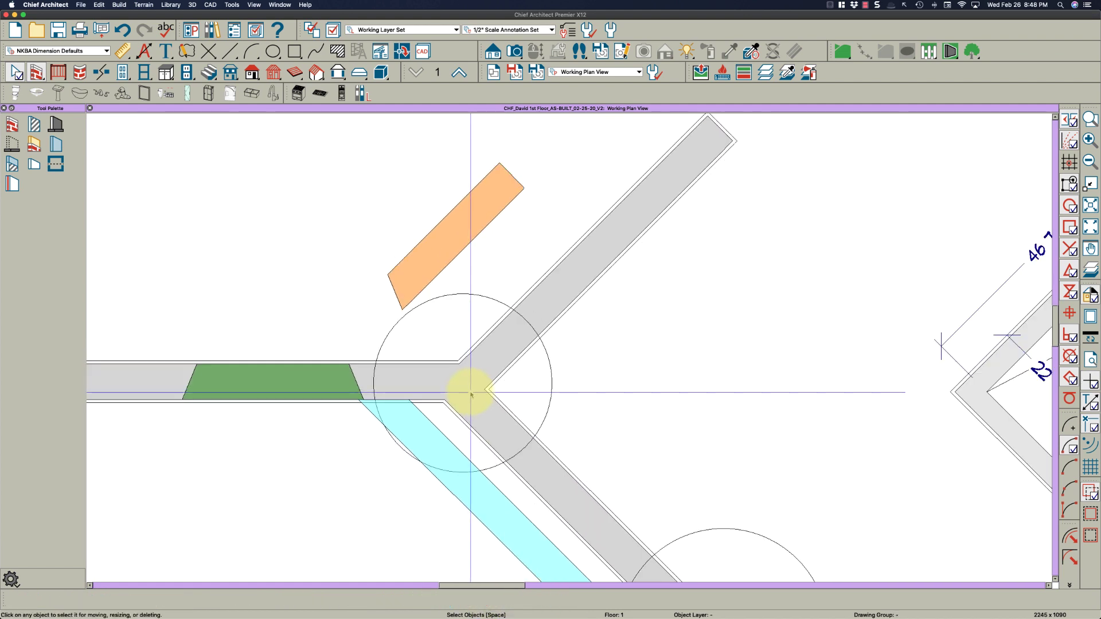
pyautogui.scroll(-1, 479, 367)
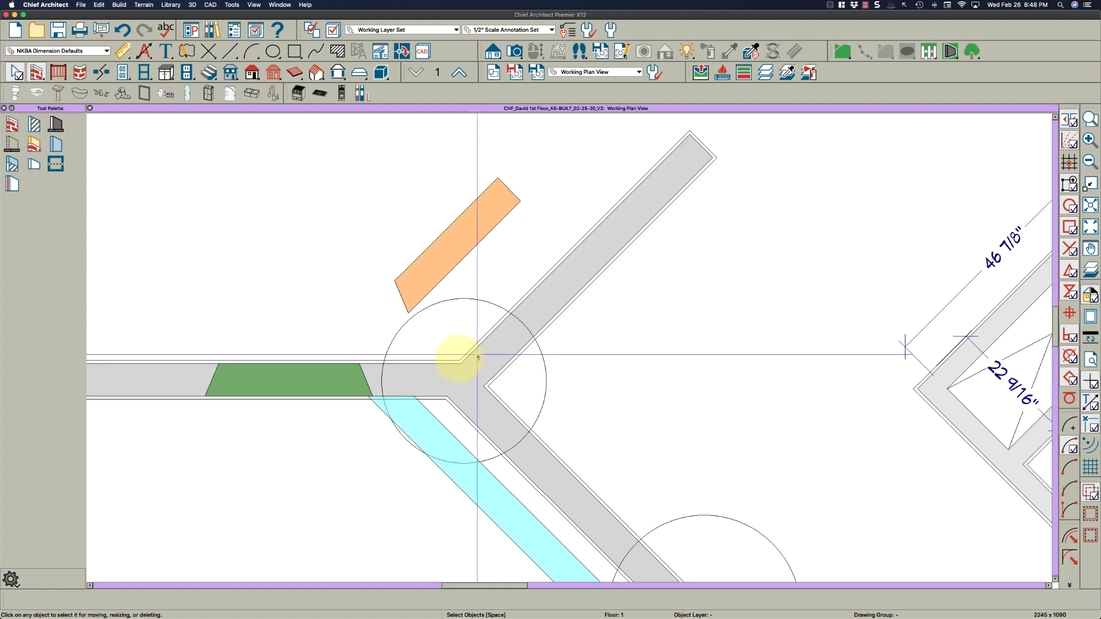
pyautogui.scroll(4, 476, 352)
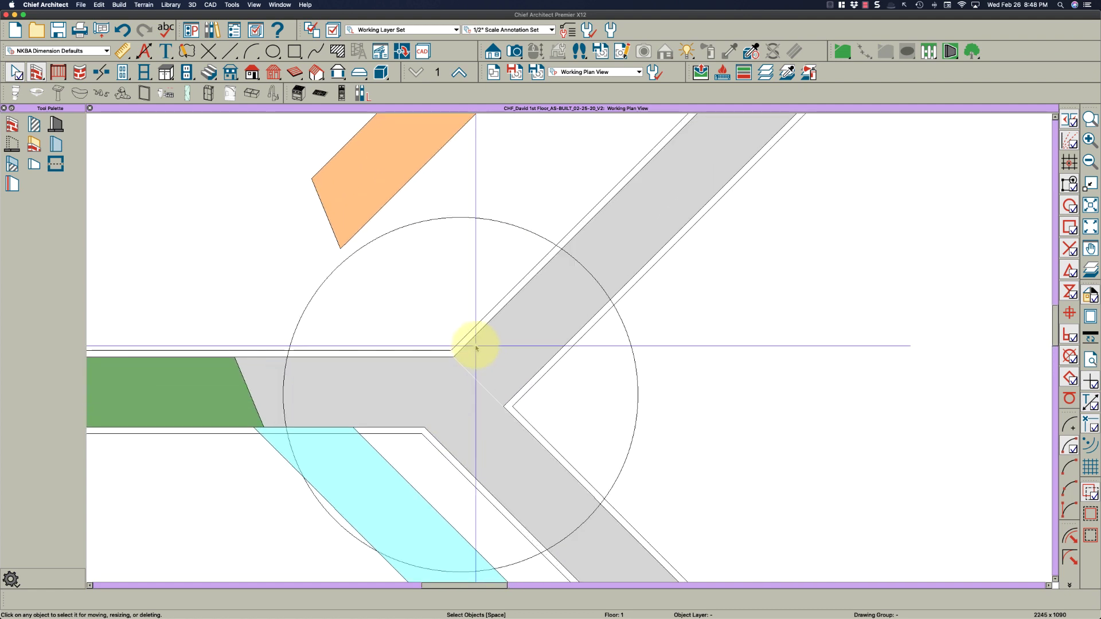
# Check the selected upper angled wall's main-layer edge against the framing corner of the horizontal wall.
pyautogui.click(497, 336)
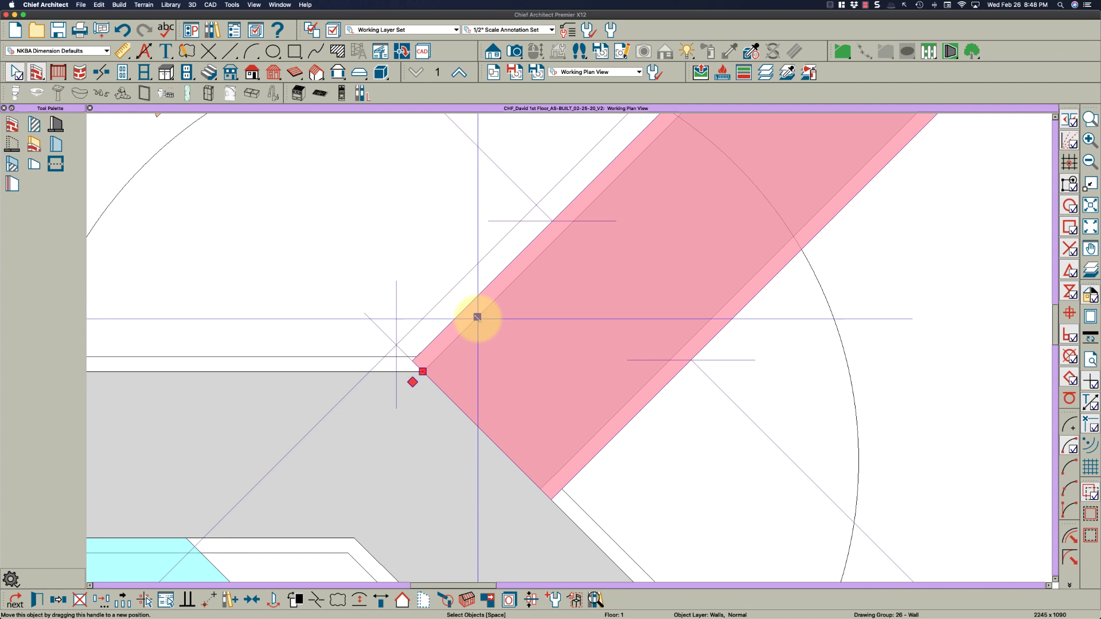
pyautogui.moveTo(477, 317)
pyautogui.mouseDown()
pyautogui.moveTo(526, 277)
pyautogui.moveTo(474, 321)
pyautogui.mouseUp()
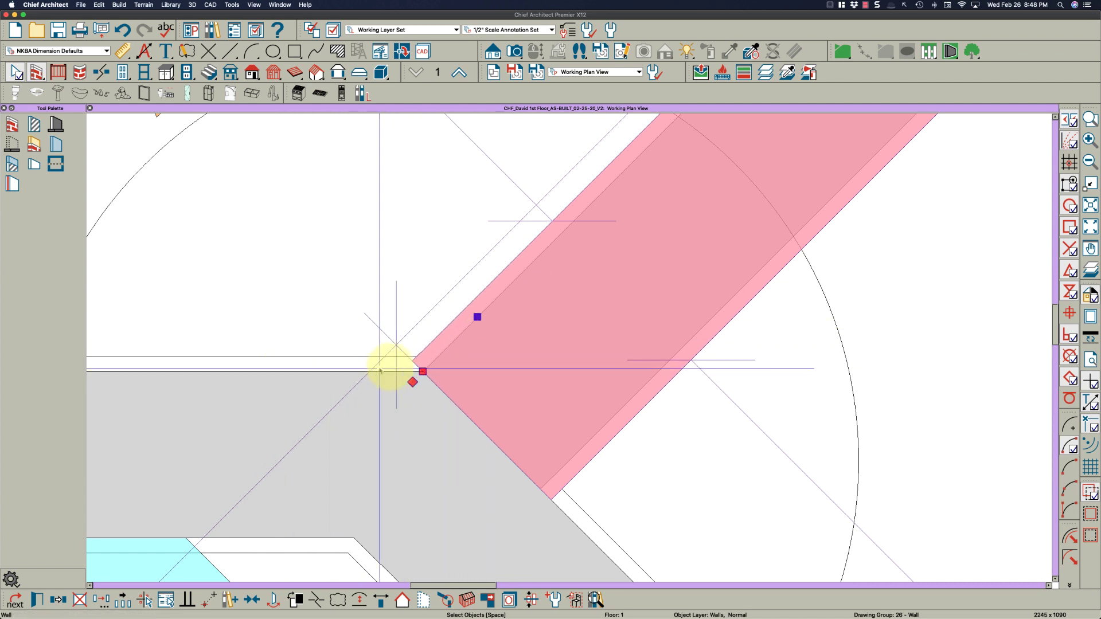
pyautogui.scroll(-6, 440, 328)
pyautogui.click(575, 394)
pyautogui.scroll(-1, 562, 378)
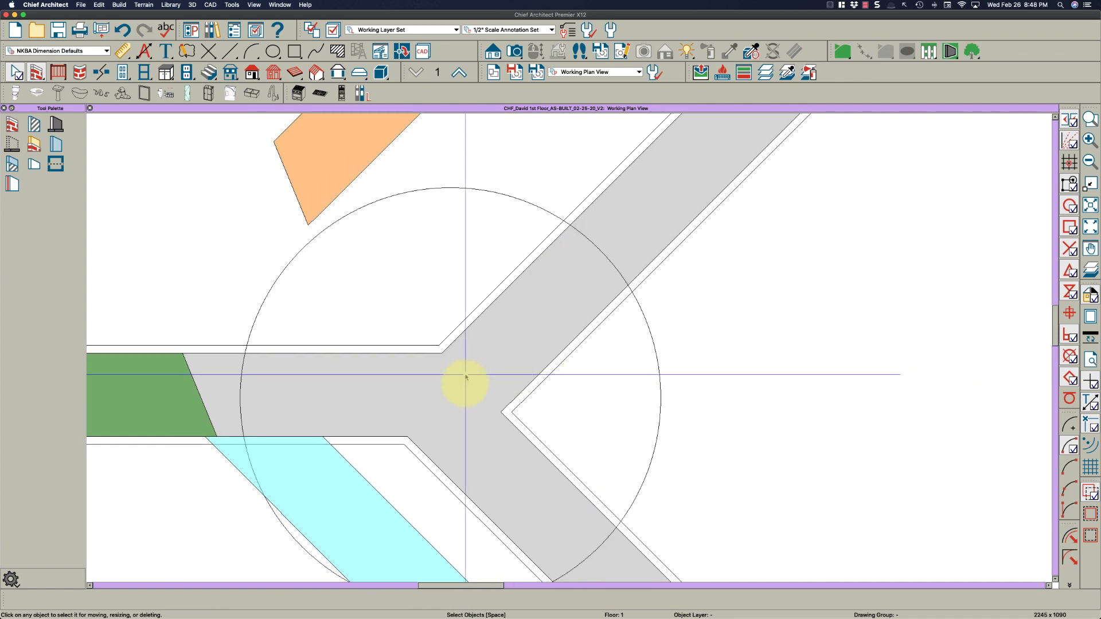
pyautogui.scroll(2, 466, 376)
# Edit the lower angled wall's layer intersections so its framing layer's end corner meets the horizontal wall's upper framing corner.
pyautogui.click(453, 443)
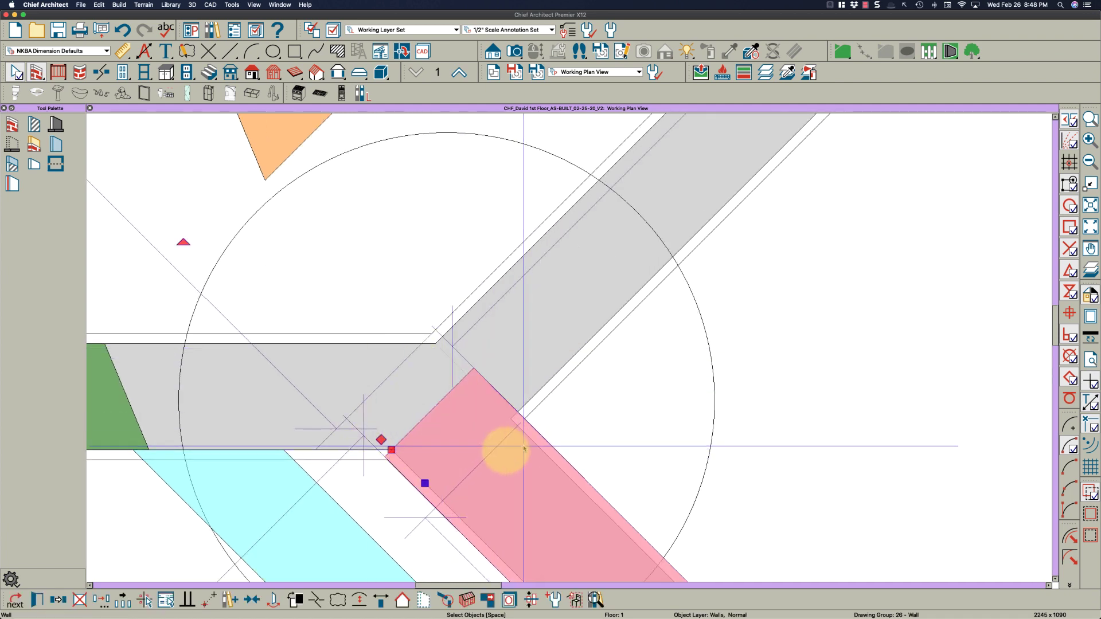
pyautogui.press('Escape')
pyautogui.click(504, 486)
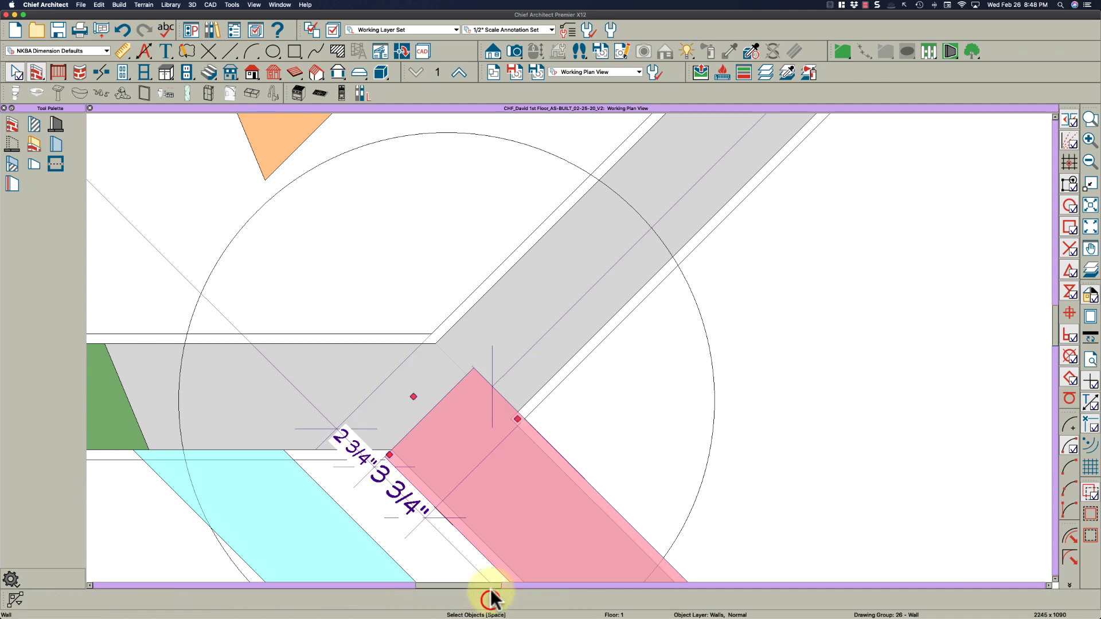
pyautogui.click(489, 599)
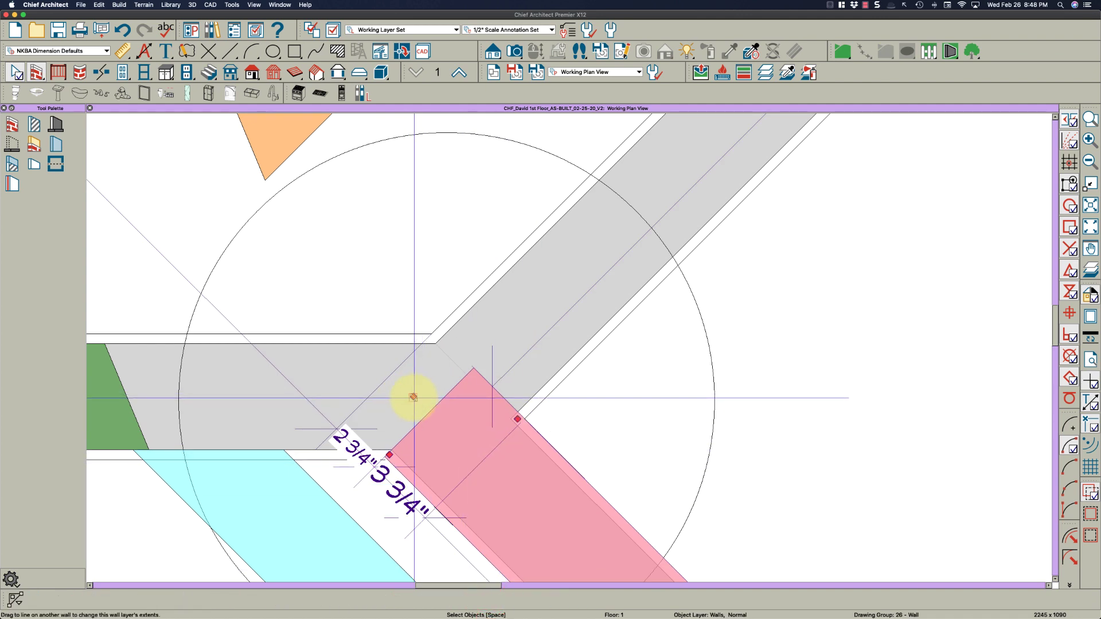
pyautogui.moveTo(413, 396); pyautogui.dragTo(441, 348)
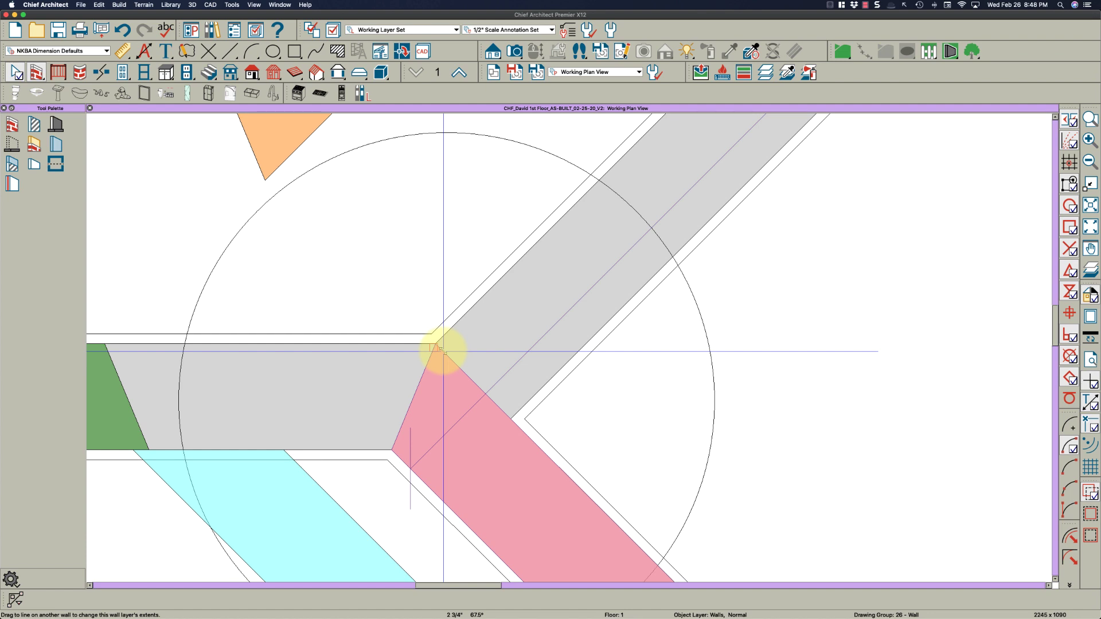
pyautogui.moveTo(441, 348); pyautogui.dragTo(442, 350)
pyautogui.press('Escape')
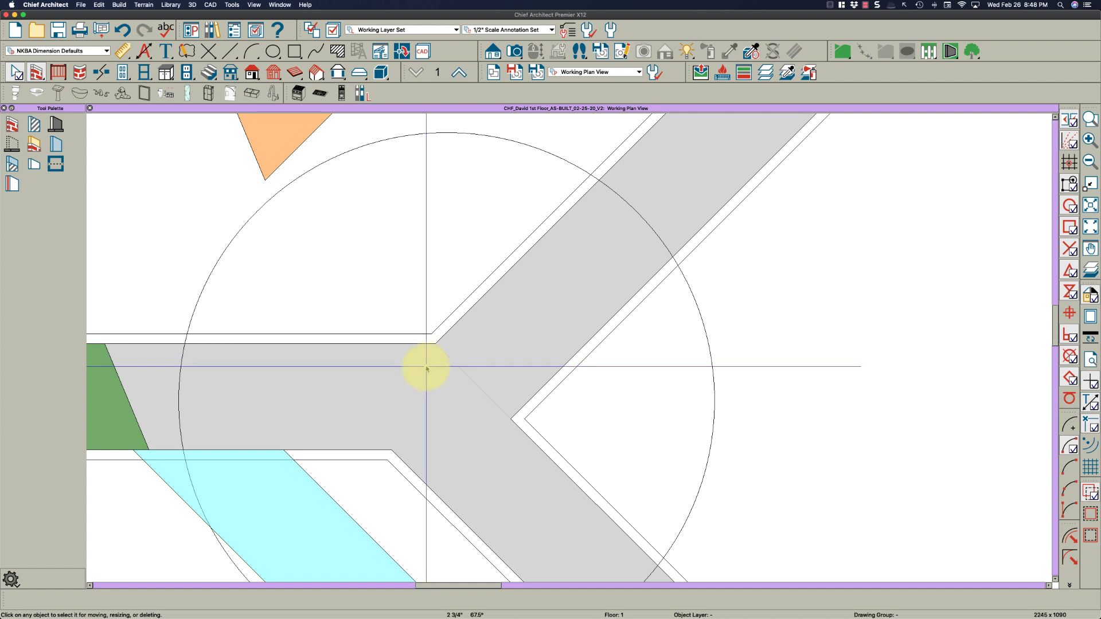
pyautogui.click(422, 383)
pyautogui.press('Escape')
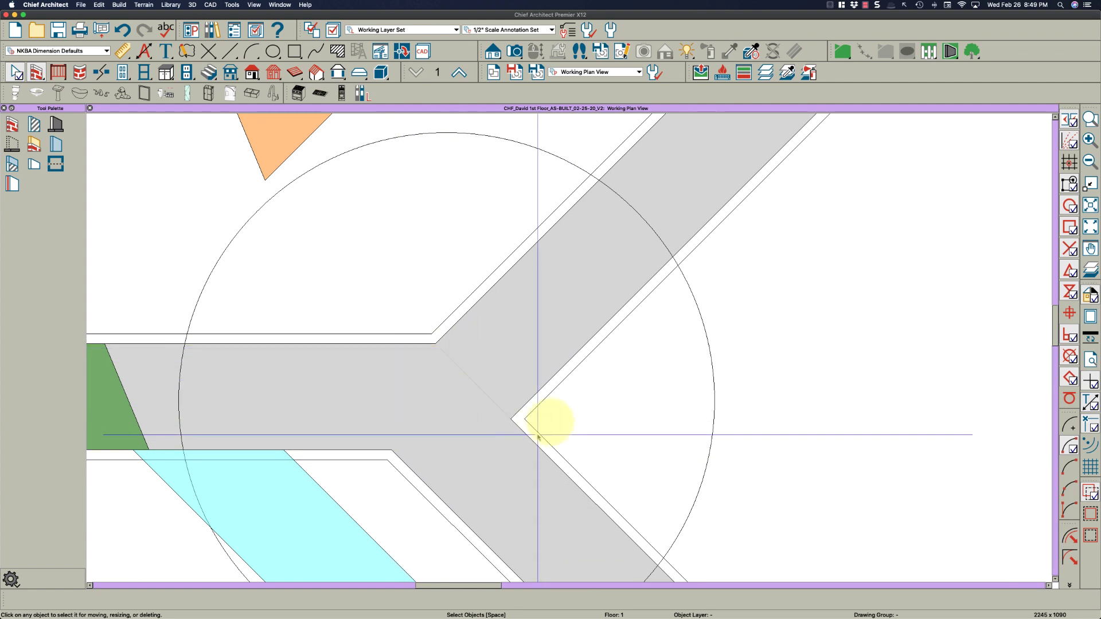
# Inspect the edited three-wall junction up close, checking the framing layers and outer wall lines at its upper and inner corners.
pyautogui.scroll(-7, 442, 351)
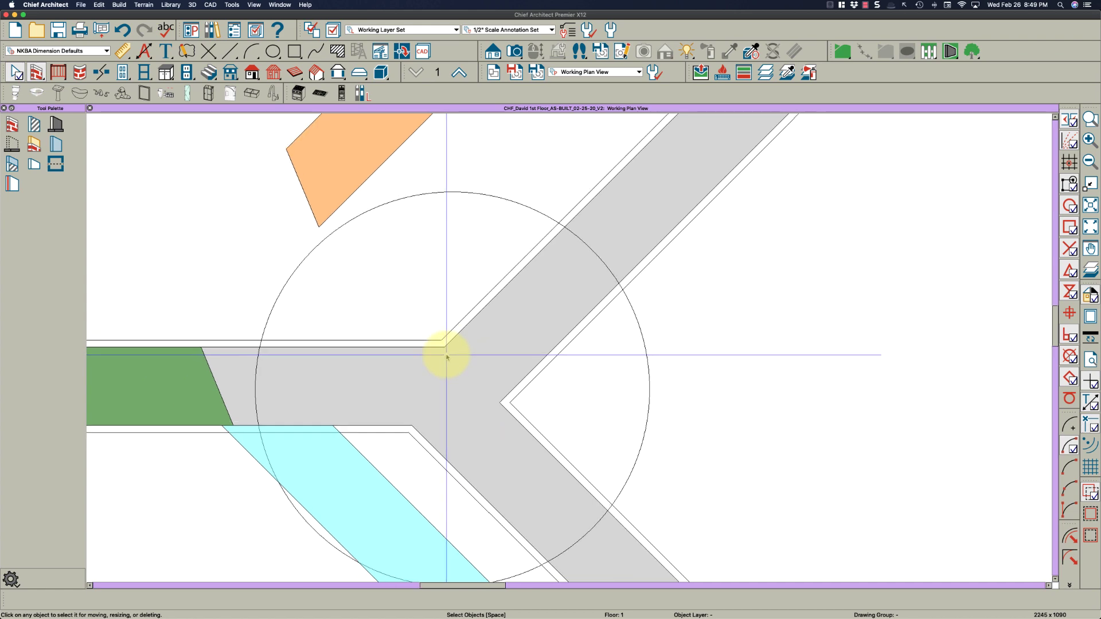
pyautogui.scroll(5, 463, 360)
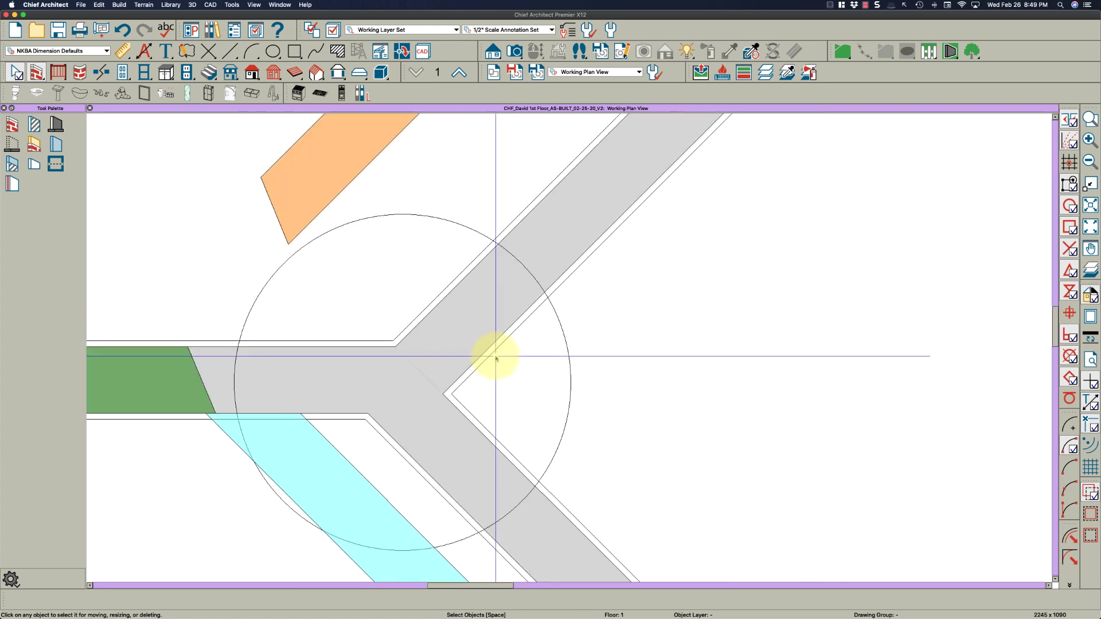
pyautogui.scroll(-5, 499, 362)
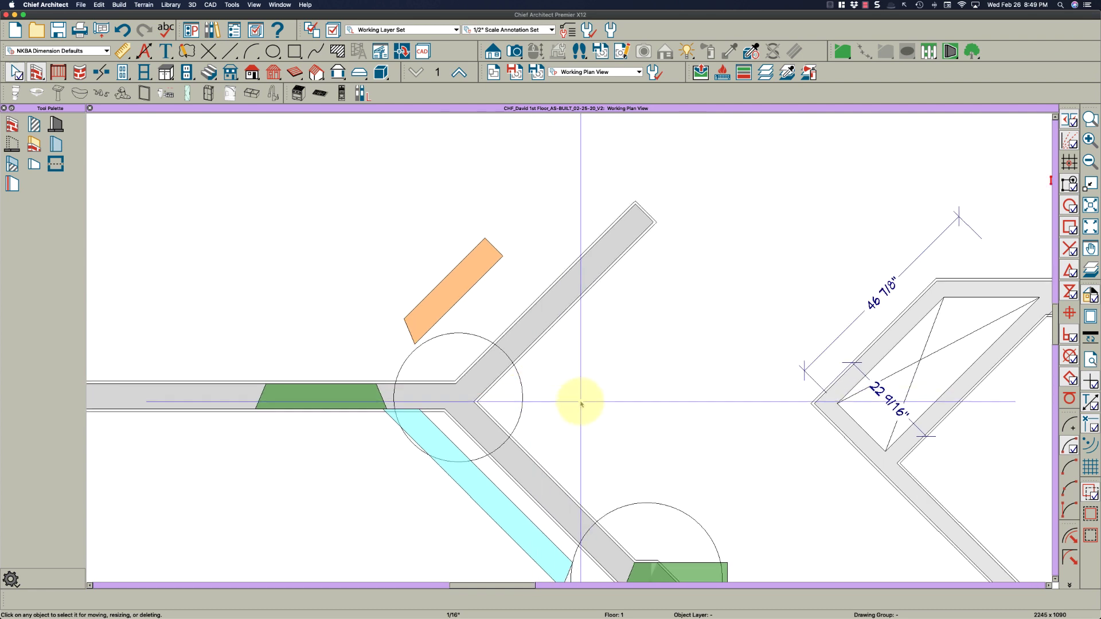
pyautogui.scroll(4, 580, 400)
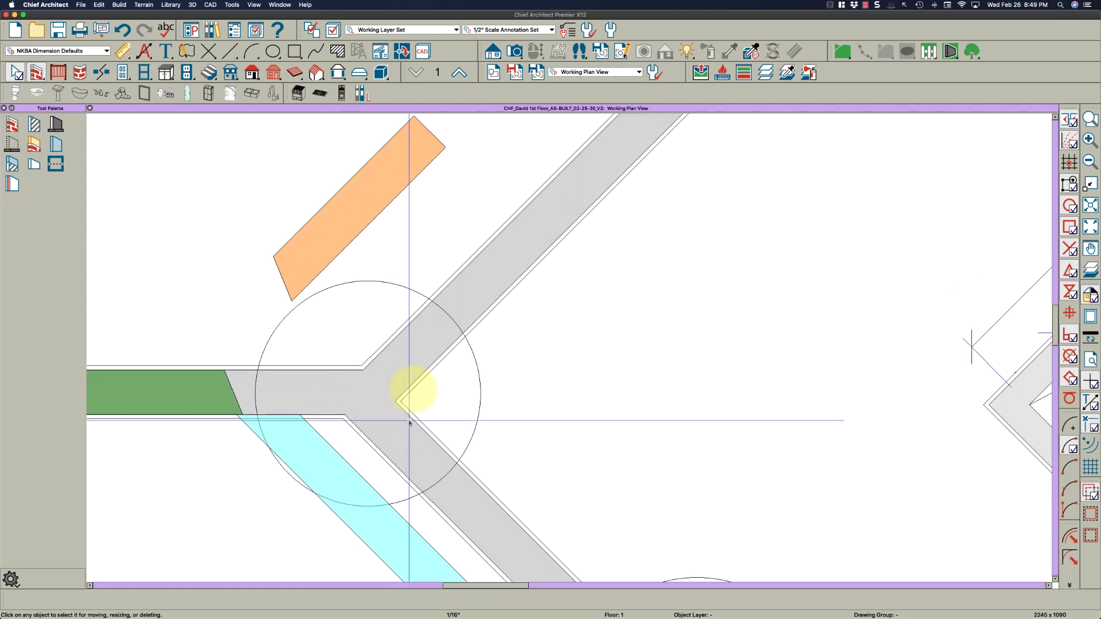
pyautogui.scroll(4, 384, 374)
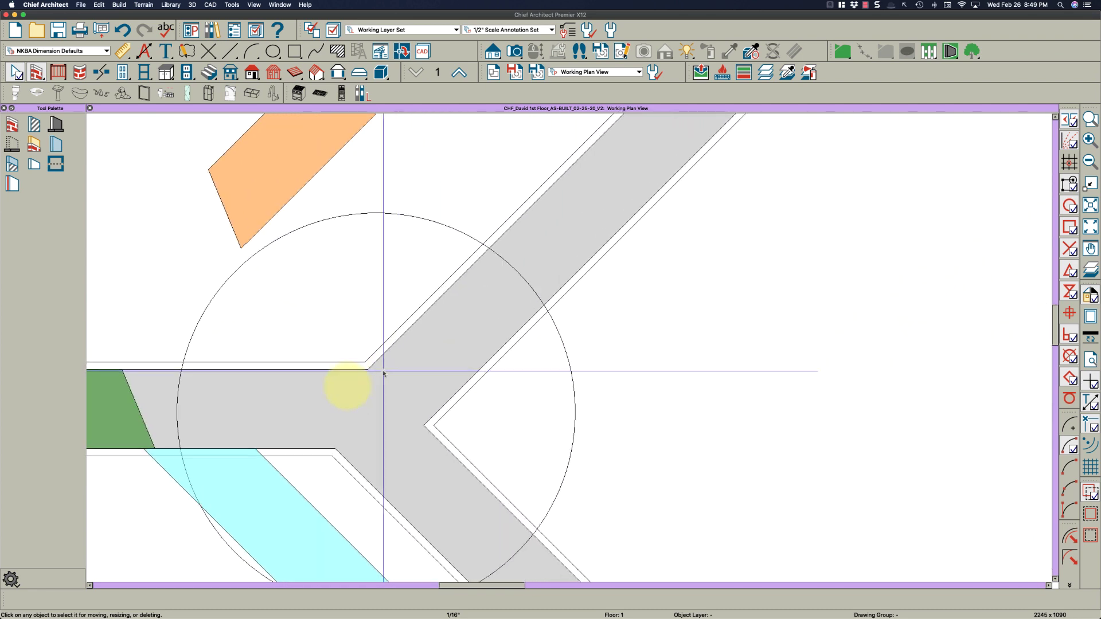
pyautogui.scroll(4, 396, 418)
pyautogui.scroll(-3, 356, 390)
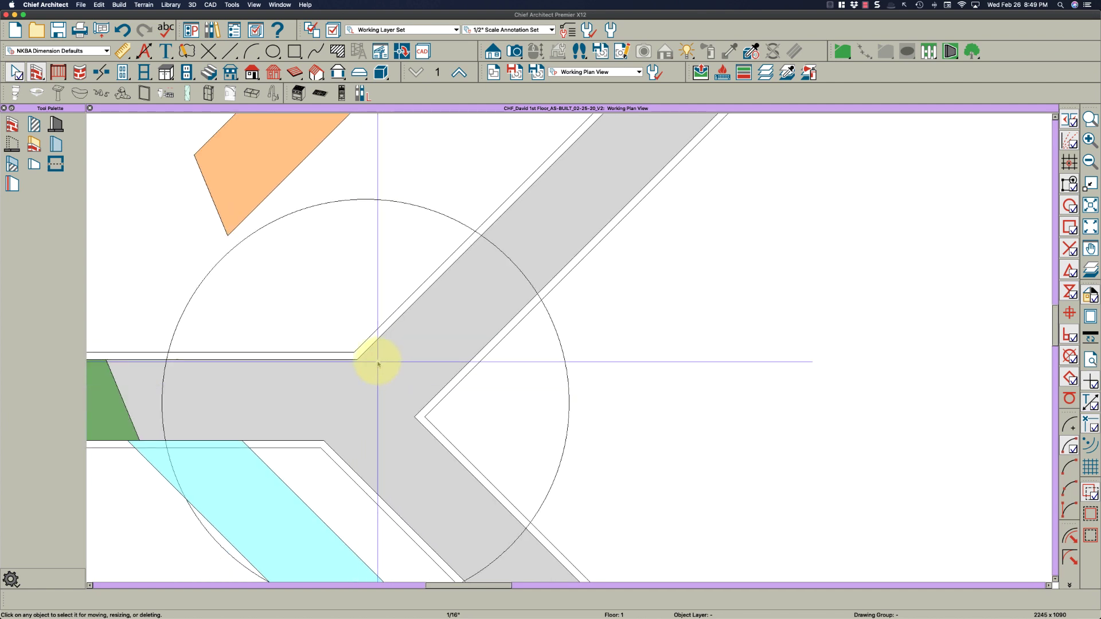
pyautogui.scroll(-3, 381, 375)
pyautogui.scroll(5, 376, 367)
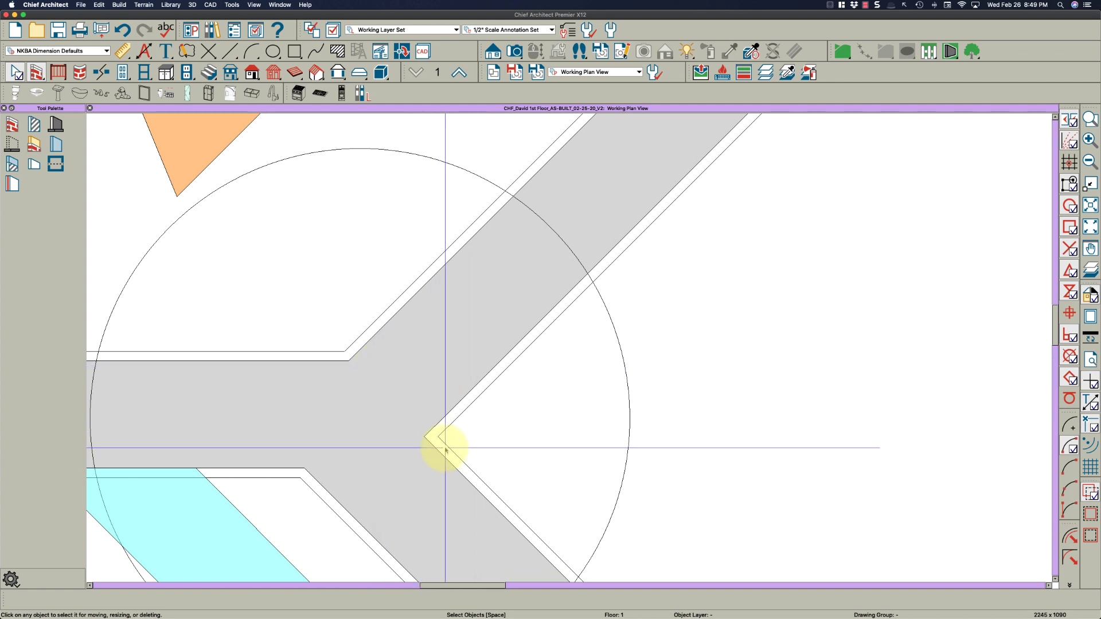
# Review the surrounding plan, examining the lower wall junction with its vertical wall selected and the angled walls around the DOUBLE WALL HERE note.
pyautogui.scroll(-5, 446, 450)
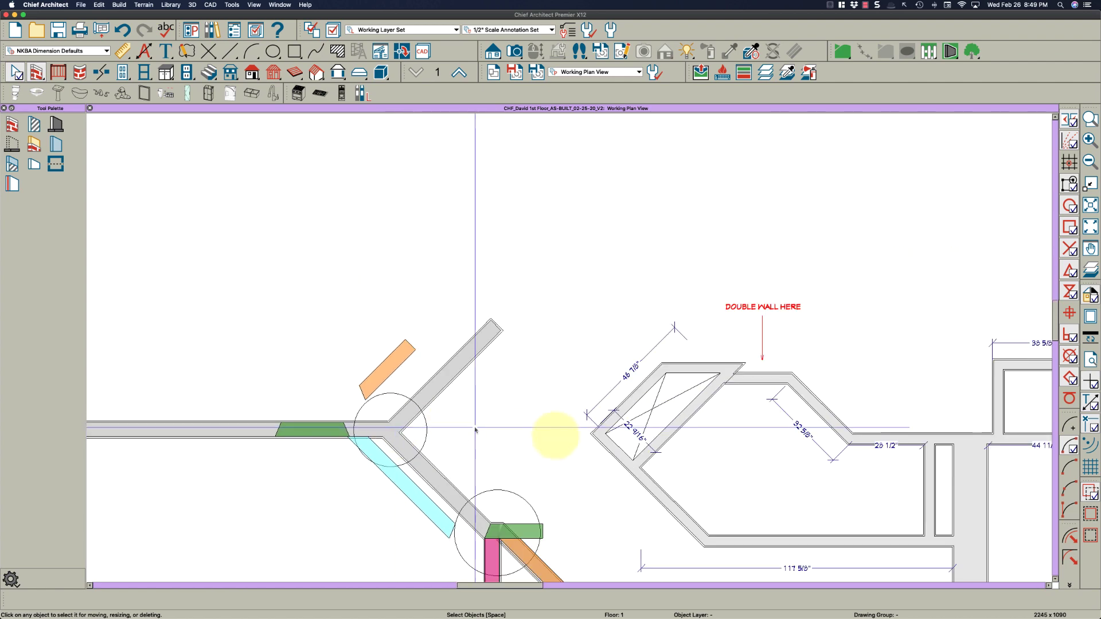
pyautogui.scroll(-2, 482, 430)
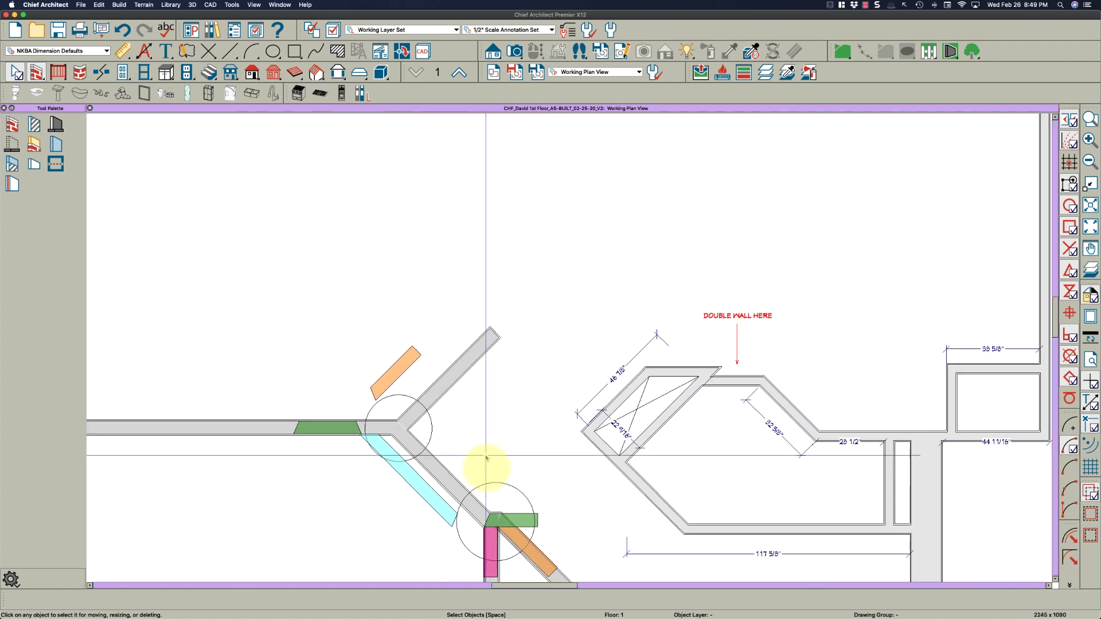
pyautogui.scroll(3, 486, 457)
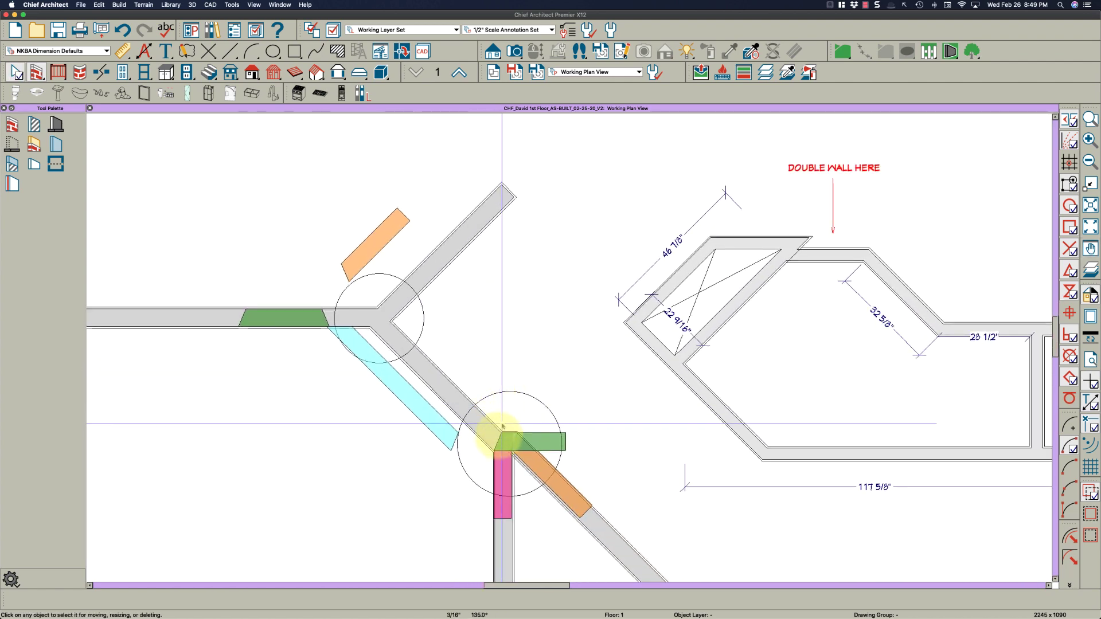
pyautogui.scroll(3, 502, 426)
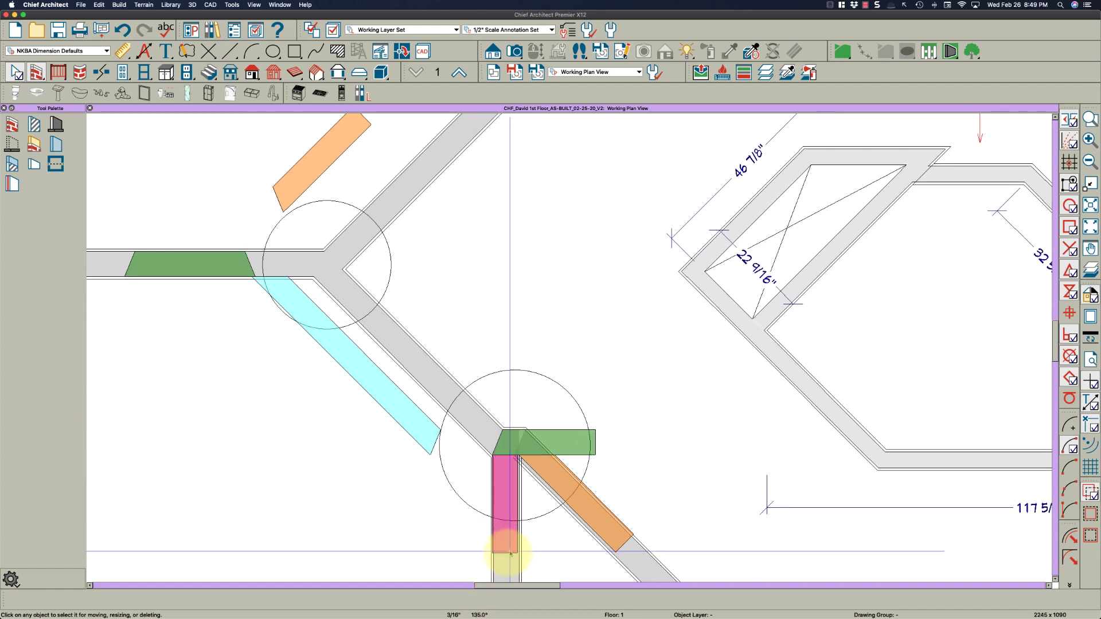
pyautogui.click(510, 554)
pyautogui.scroll(-1, 449, 454)
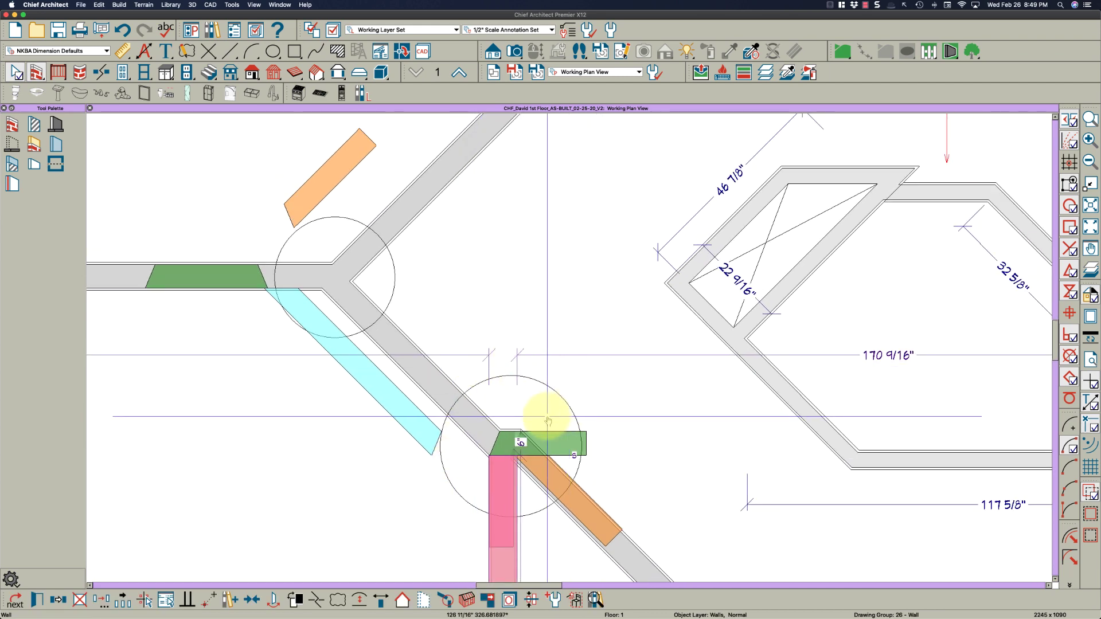
pyautogui.moveTo(620, 393); pyautogui.dragTo(415, 465, button='middle')
pyautogui.scroll(-1, 566, 397)
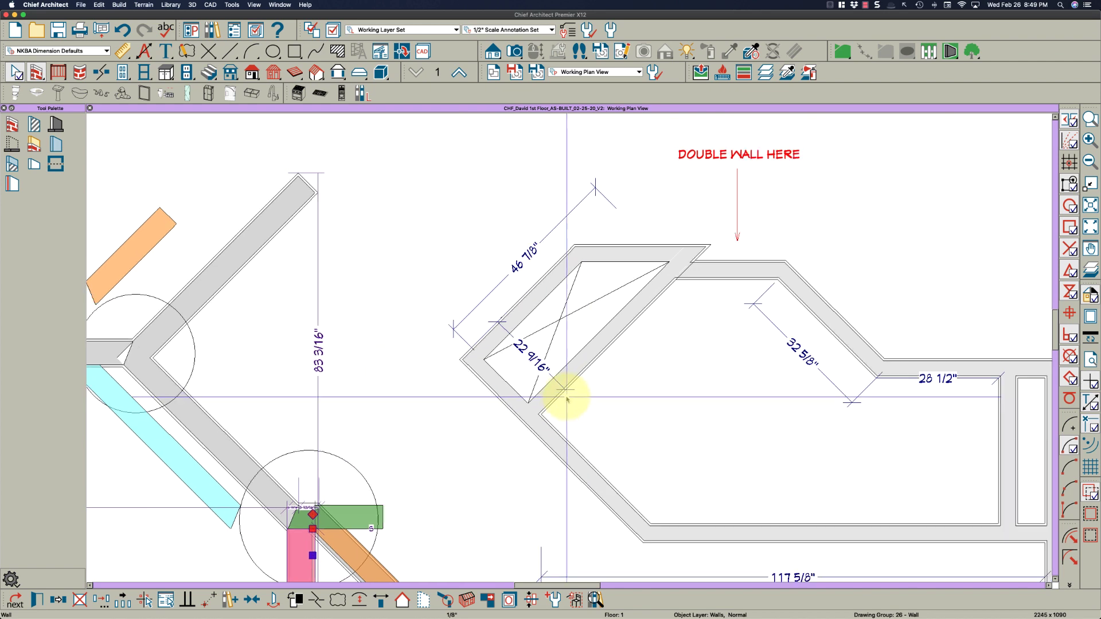
pyautogui.scroll(-1, 747, 375)
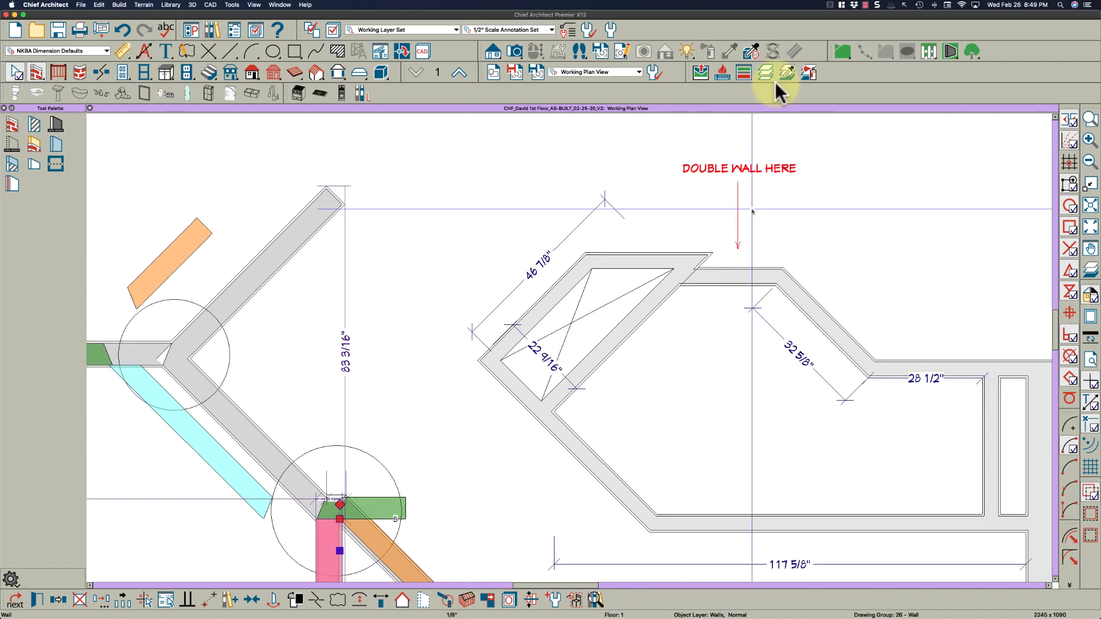
pyautogui.click(866, 6)
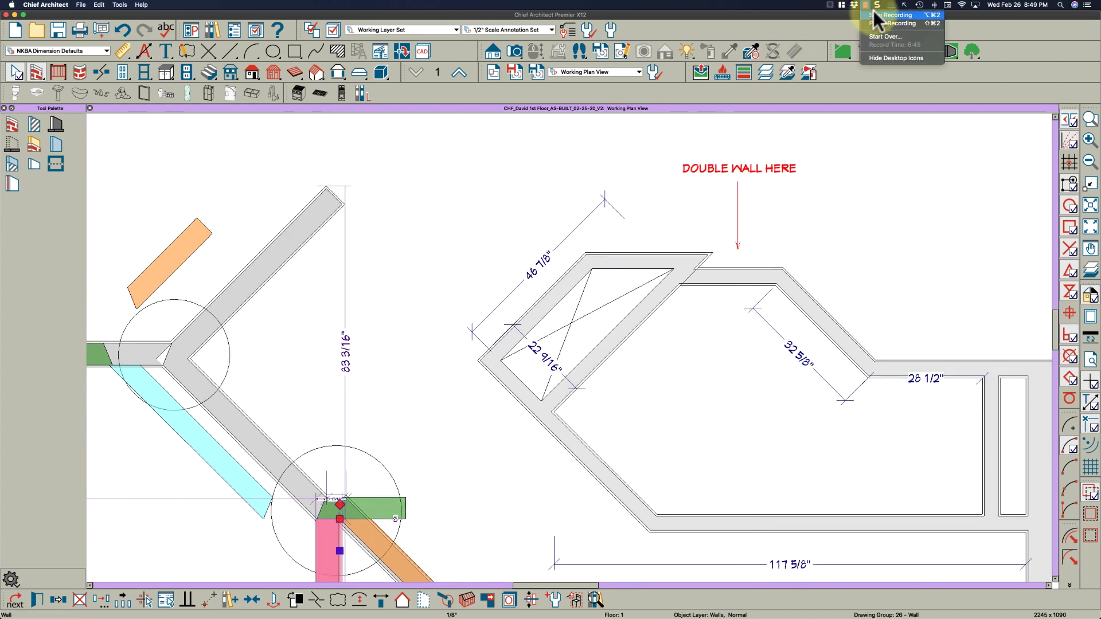